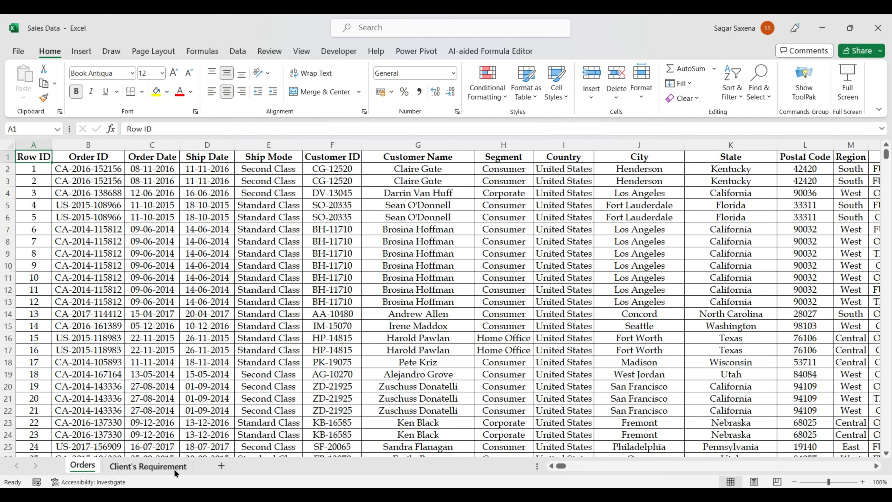
Step: Read the Client's Requirement sheet and check how far the Row ID column extends on the Orders sheet
left_click(151, 468)
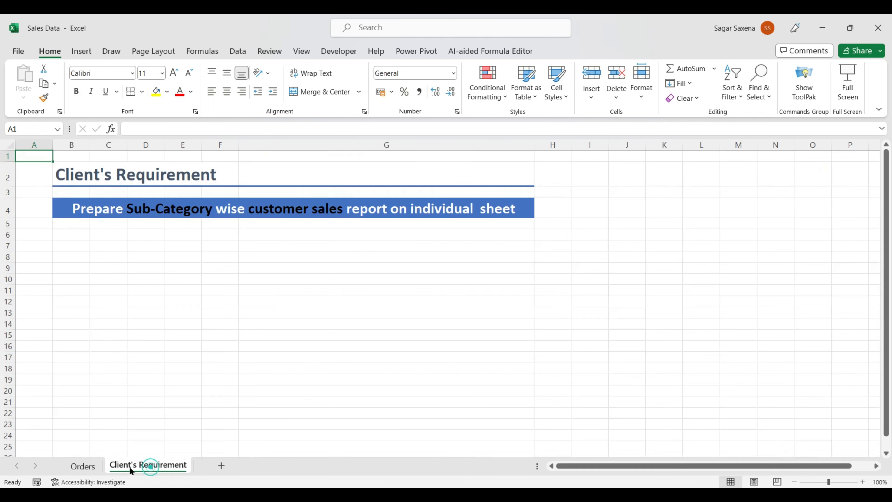
left_click(86, 465)
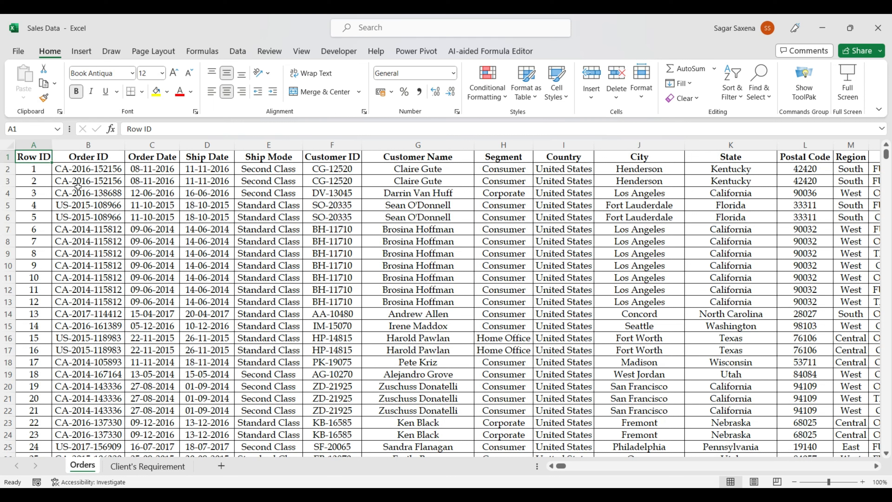
key("ctrl+shift+Down")
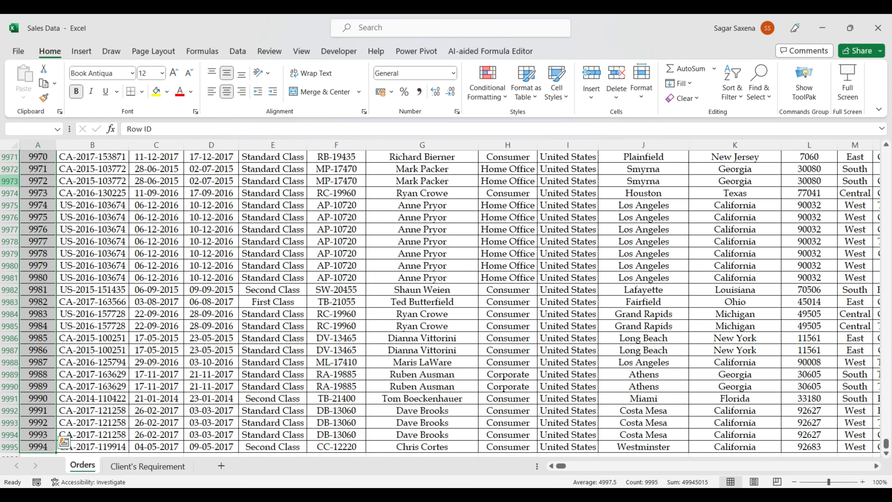
scroll(25, 337, "down", 1)
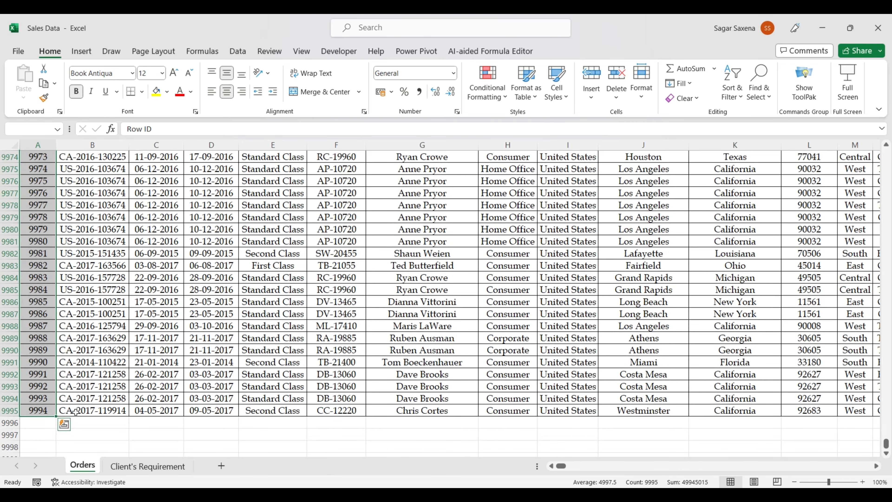
left_click_drag(885, 445, 885, 151)
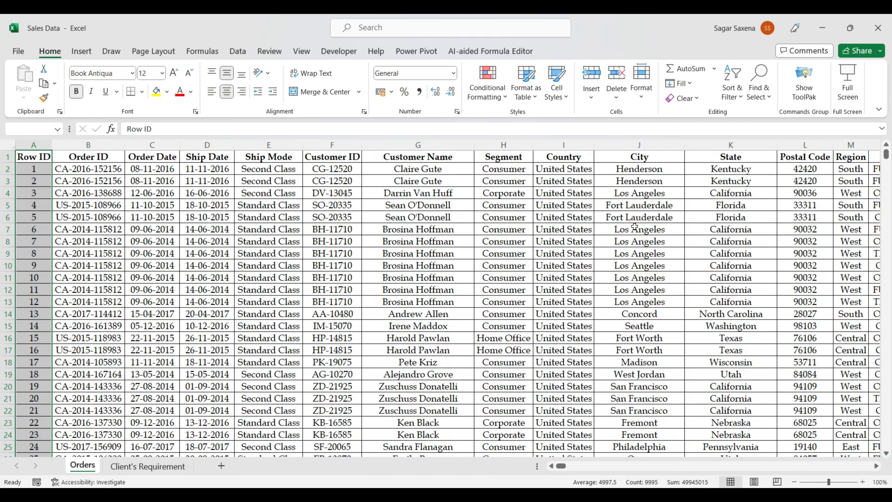
Step: Look through the Orders columns from Order Date across to the Profit header
left_click(139, 179)
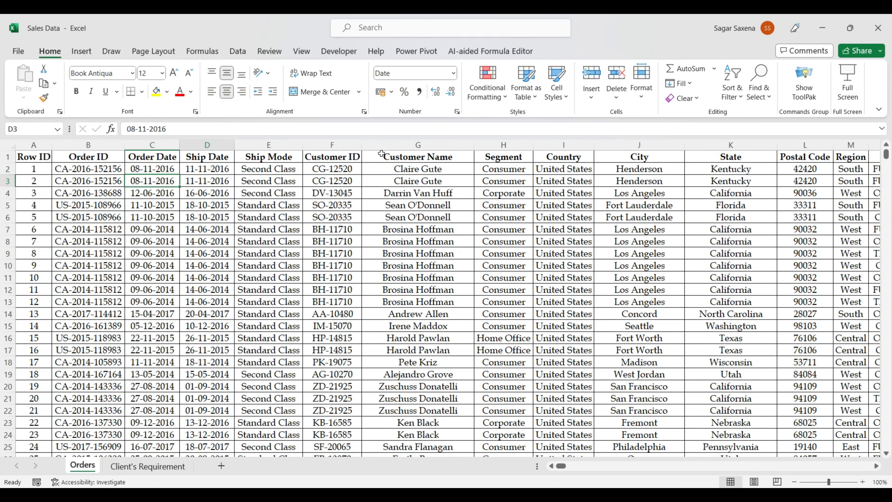
key("Right")
key("Right")
key("Right")
key("Right")
key("Right")
key("Right")
key("Right")
key("Right")
key("Right")
key("Right")
key("Right")
key("Right")
key("Right")
key("Right")
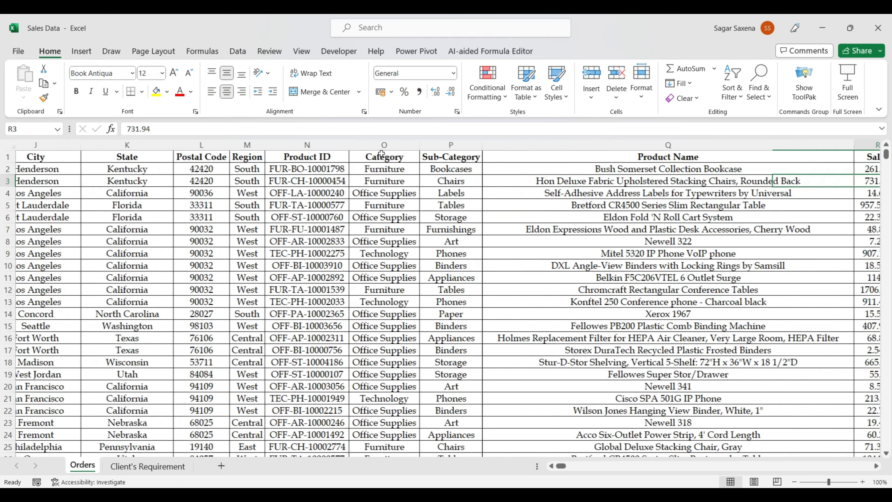
key("Right")
key("Right")
key("Right")
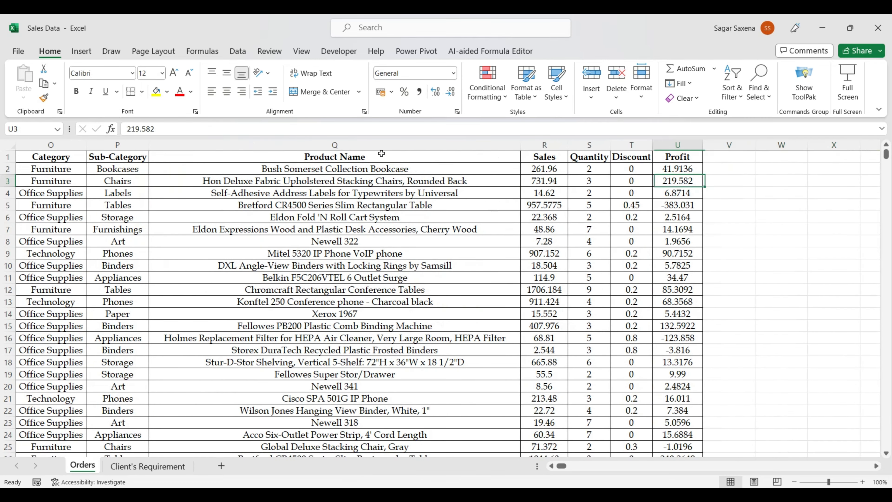
key("Up")
key("Up")
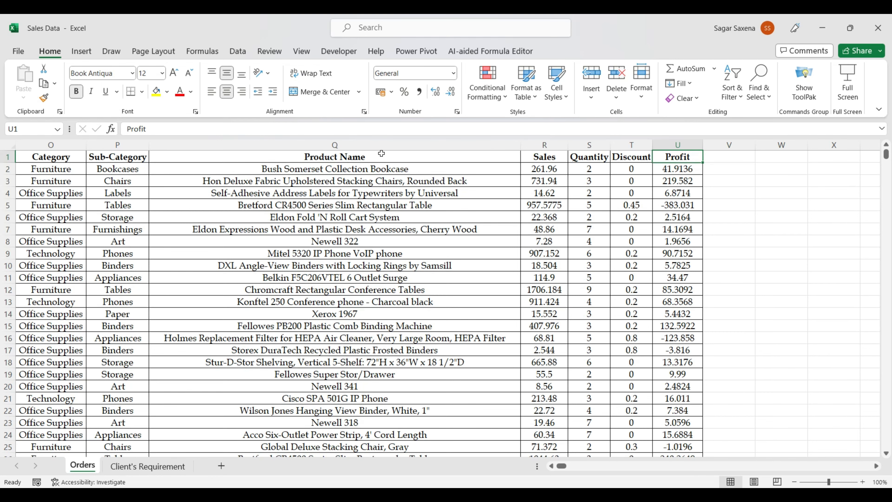
Step: Go back across the Orders header row from Profit to Row ID
key("Left")
key("Left")
key("Left")
key("Left")
key("Left")
key("Left")
key("Left")
key("Left")
key("Left")
key("Left")
key("Left")
key("Left")
key("Left")
key("Left")
key("Left")
key("Left")
key("Left")
key("Left")
key("Left")
key("Left")
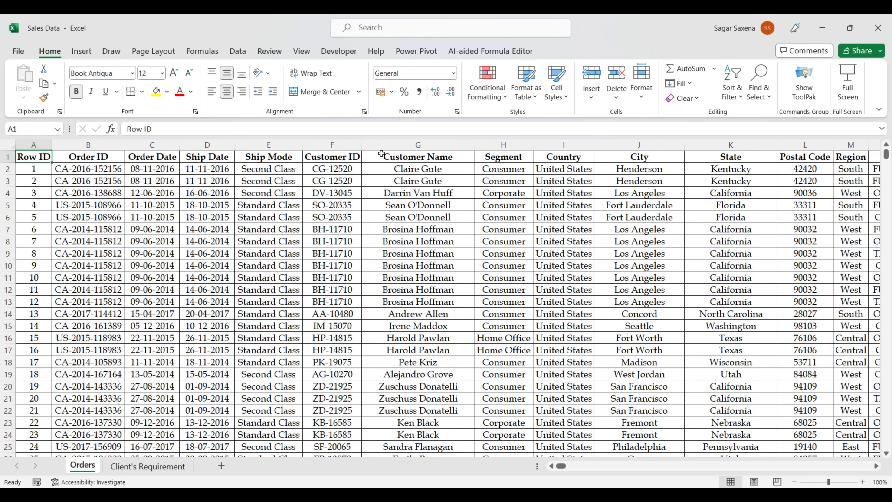
left_click(382, 155)
key("Left")
key("Left")
key("Left")
key("Left")
key("Left")
key("Left")
Step: Review the Order ID, Order Date, Ship Date, Ship Mode and Customer ID headers
left_click(86, 158)
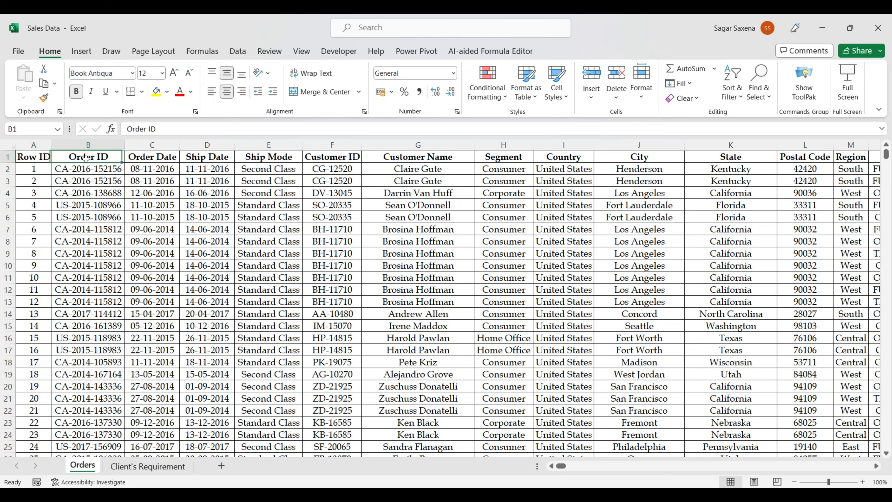
left_click(160, 157)
left_click(224, 158)
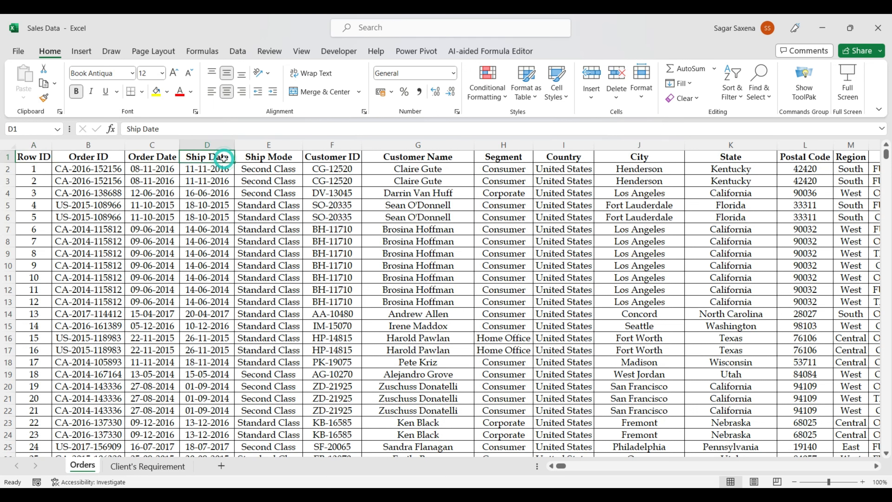
left_click(265, 157)
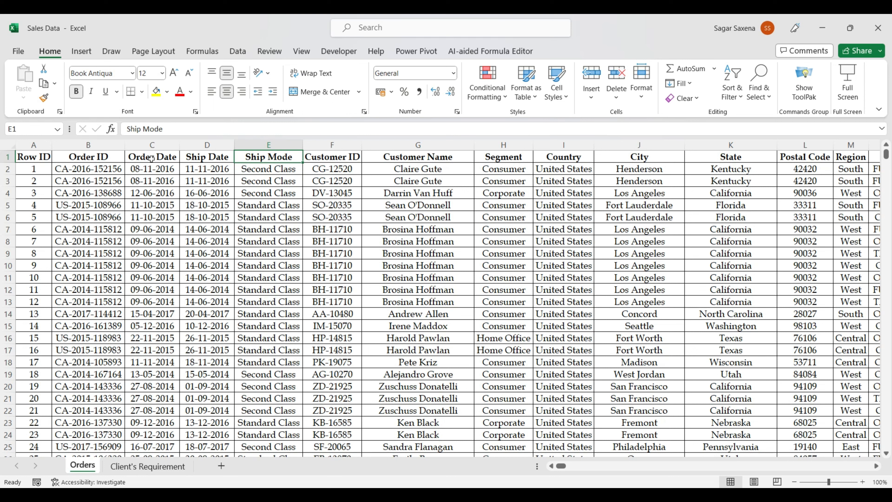
left_click(336, 160)
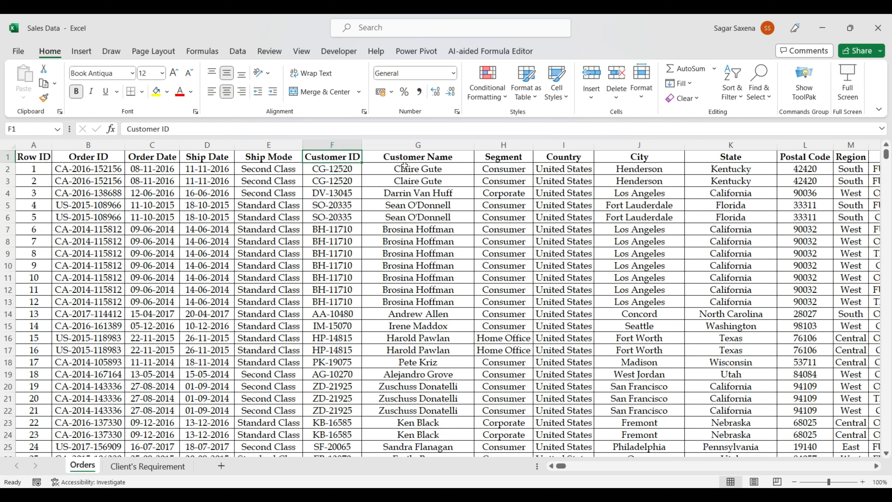
Step: Examine the entries in the Customer Name column and the different values in the Segment column
left_click_drag(417, 168, 441, 290)
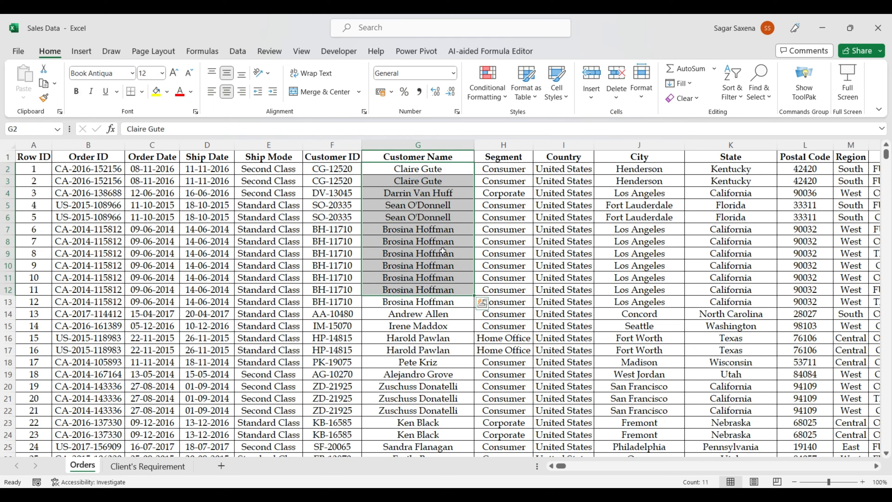
left_click(494, 157)
scroll(506, 295, "down", 5)
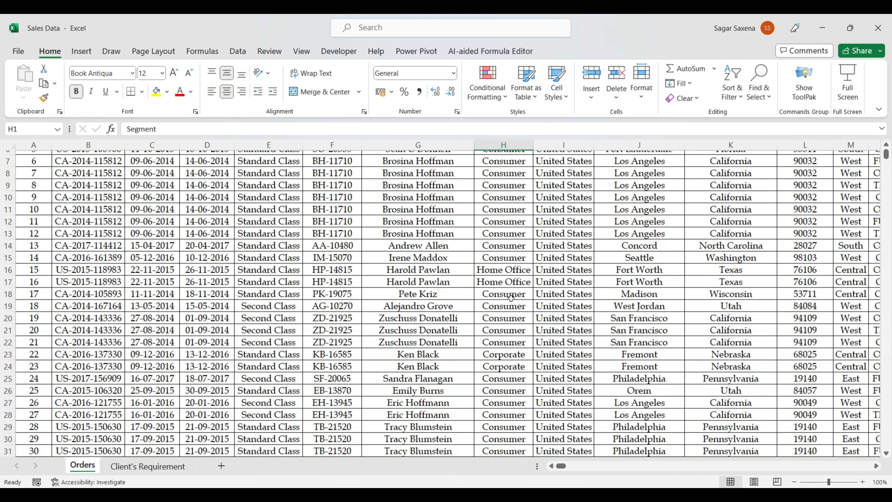
scroll(501, 296, "down", 3)
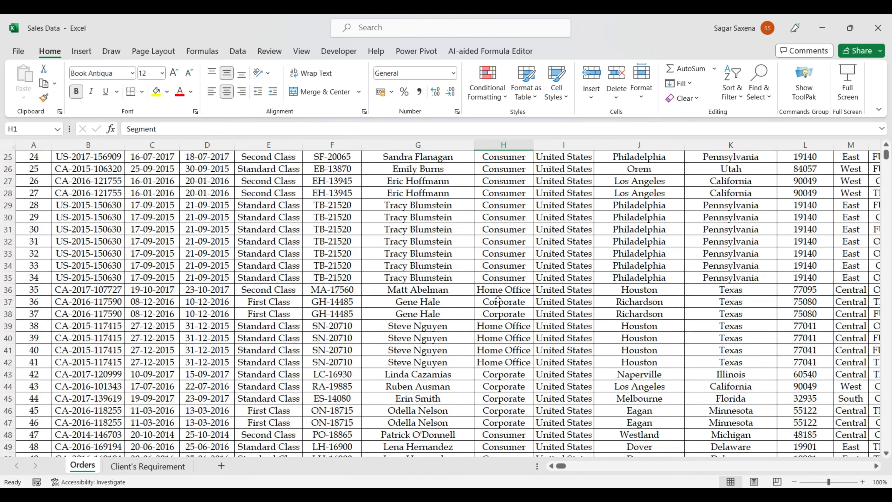
left_click(502, 302)
scroll(501, 317, "up", 8)
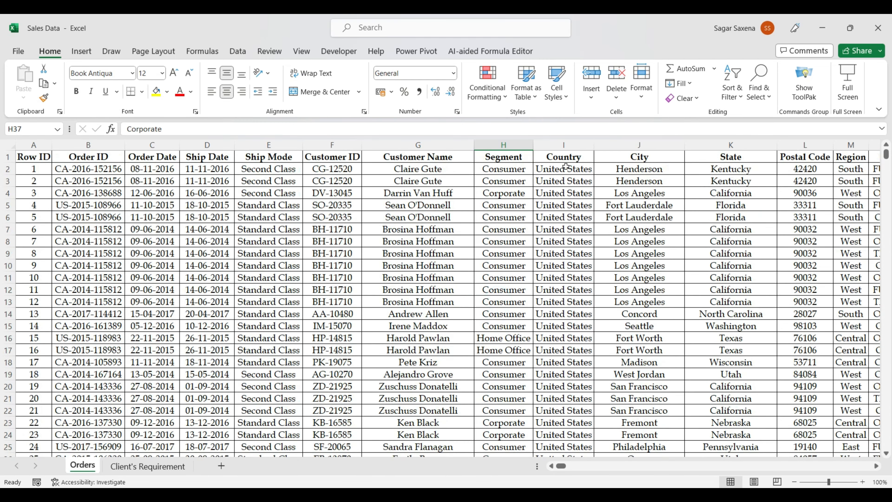
Step: Turn on filters for the Orders data and examine the values offered by the Country filter
left_click(566, 159)
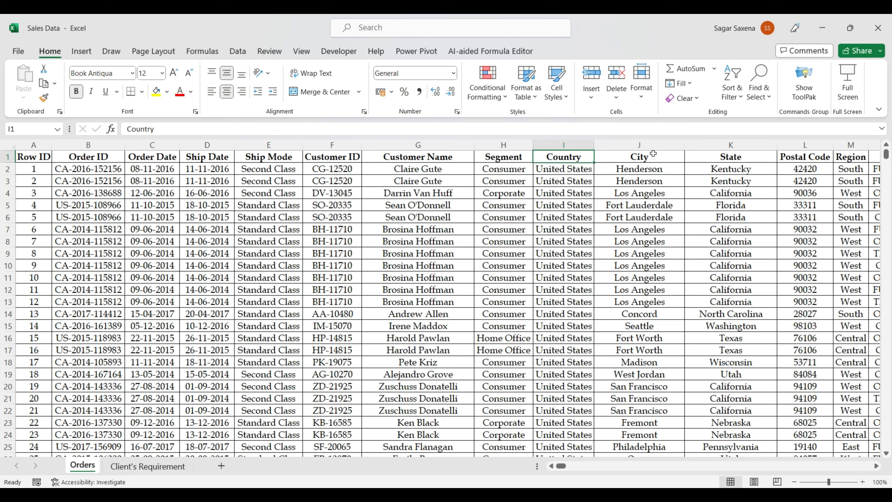
key("ctrl+shift+l")
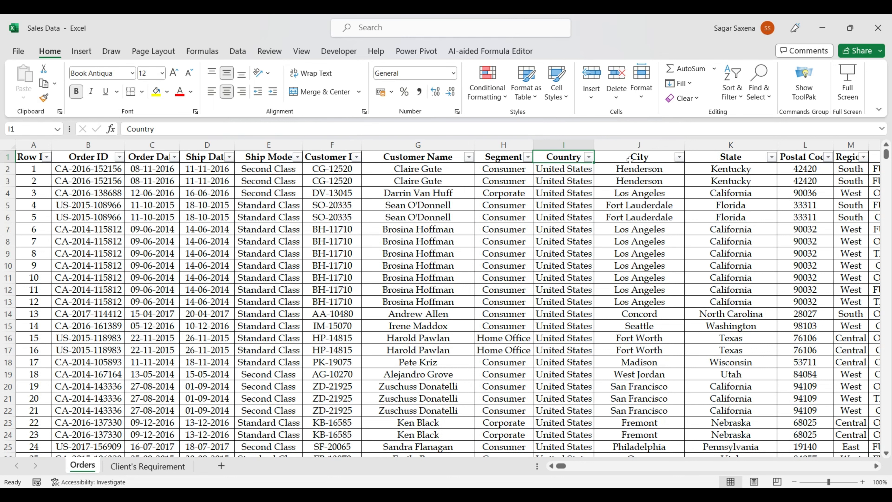
left_click(589, 159)
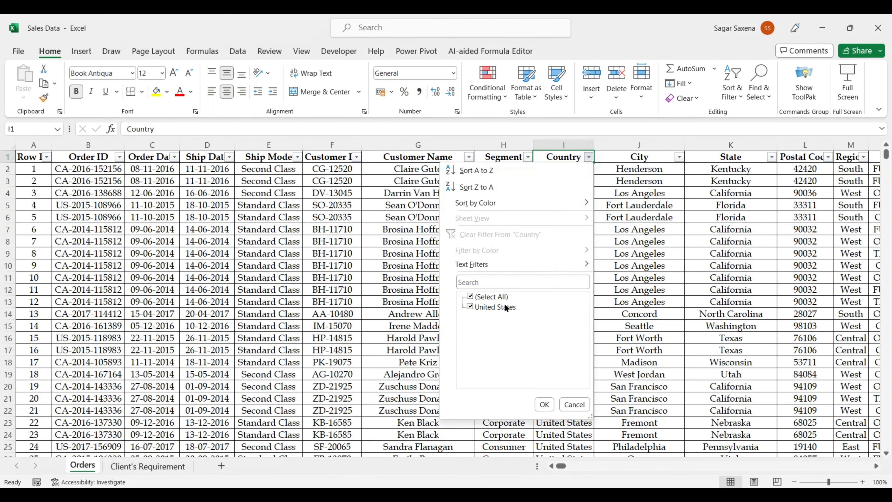
left_click(544, 404)
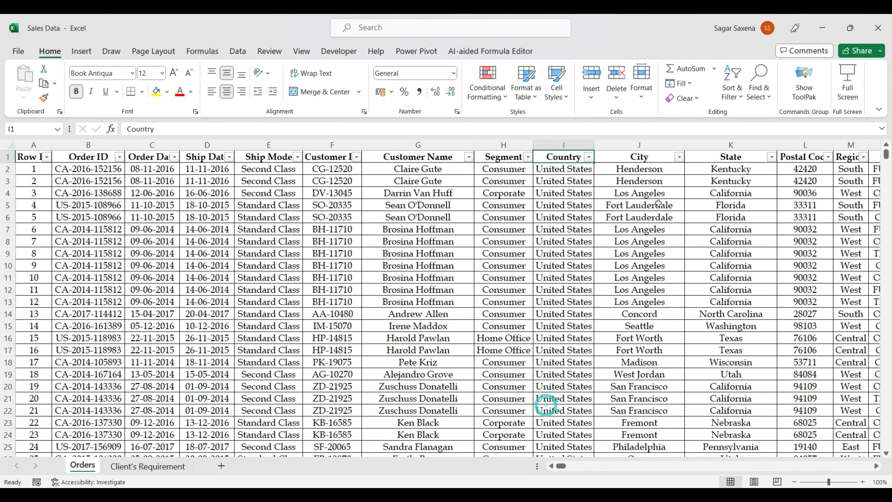
Step: Examine the list of cities in the City filter and leave it without filtering
left_click(679, 157)
scroll(570, 343, "down", 10)
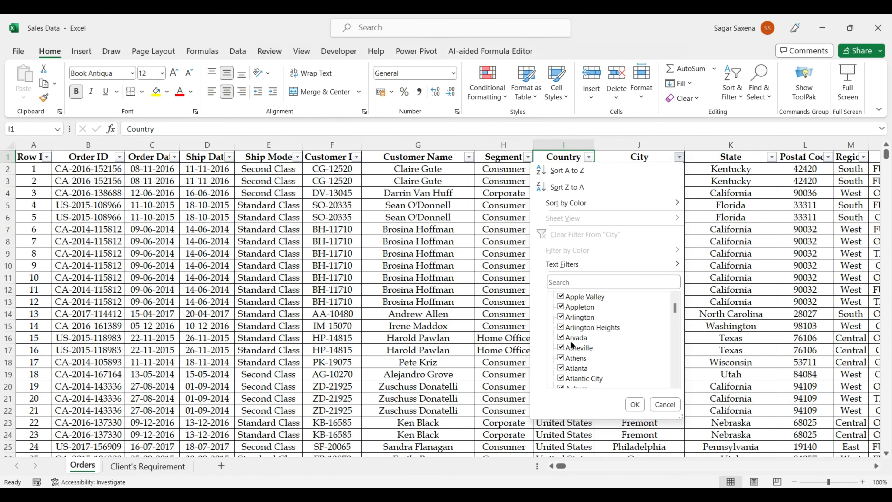
scroll(571, 346, "down", 3)
left_click(668, 402)
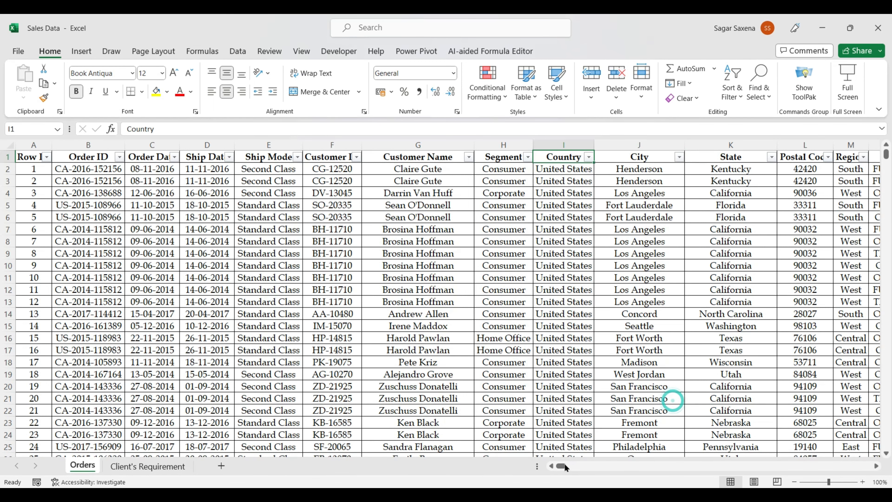
Step: Examine the list of states in the State filter and leave it without filtering
key("Right")
key("Right")
key("Right")
key("Right")
key("Right")
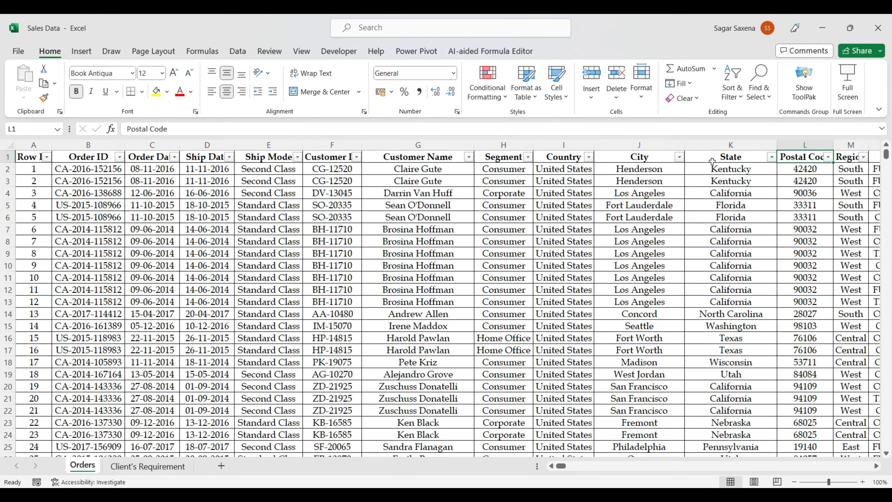
scroll(712, 161, "right", 5)
key("Left")
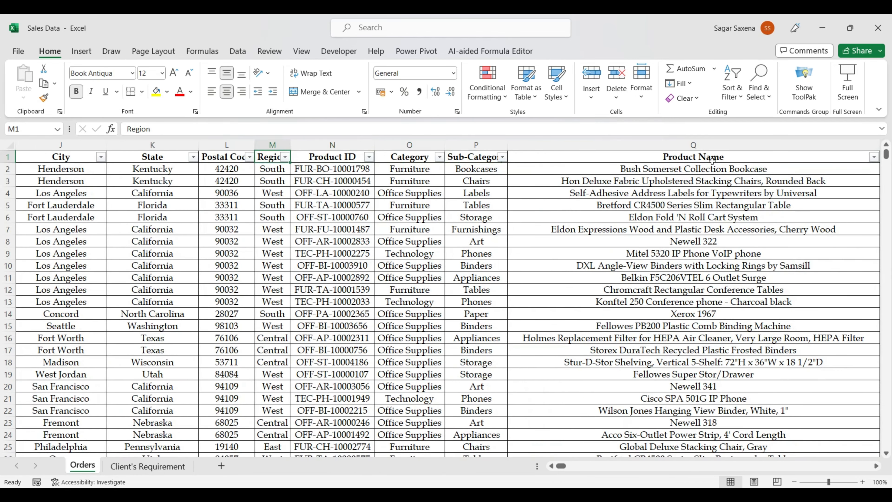
left_click(193, 156)
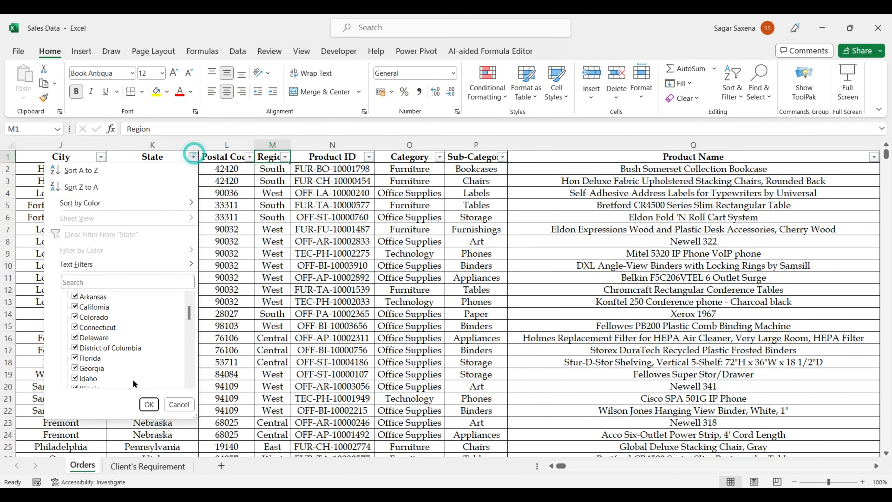
scroll(133, 365, "down", 5)
left_click(179, 404)
Step: Review the Postal Code header and examine the values in the Region filter, keeping all regions selected
left_click(234, 157)
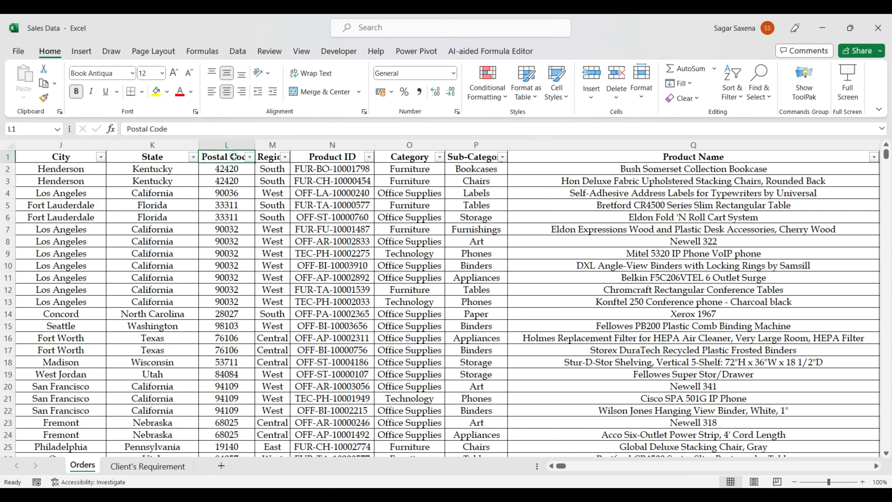
left_click(270, 156)
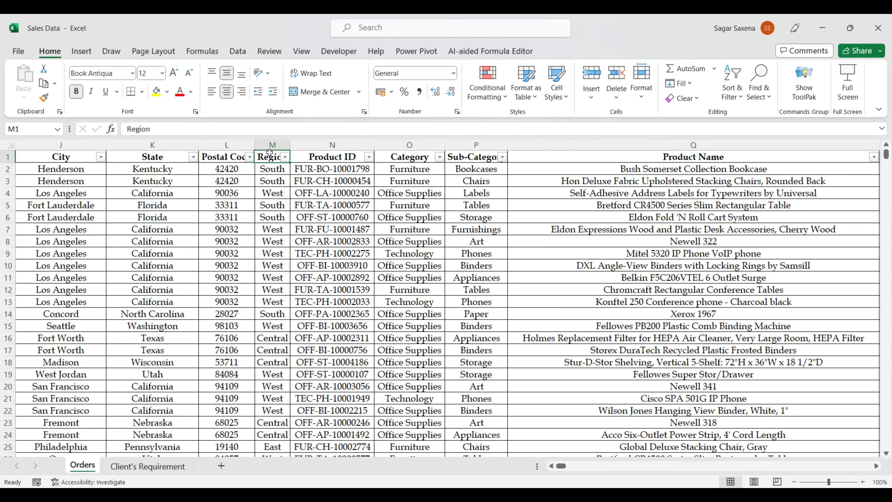
left_click(284, 157)
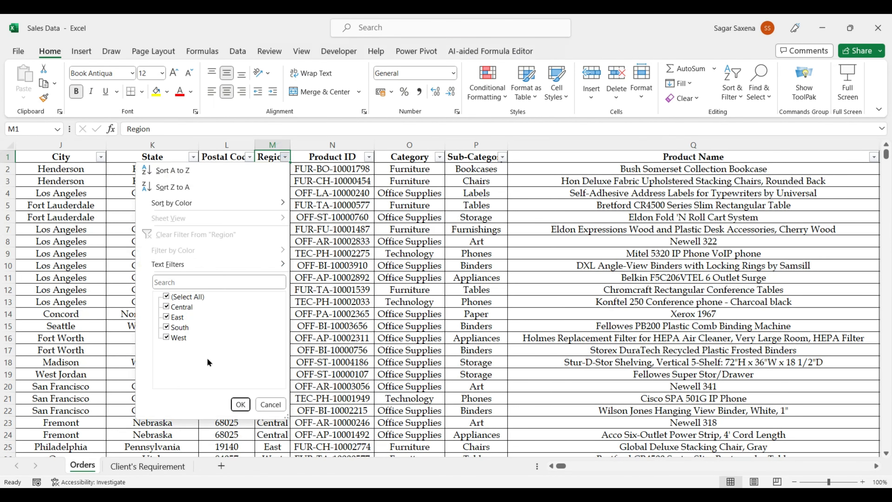
left_click(241, 404)
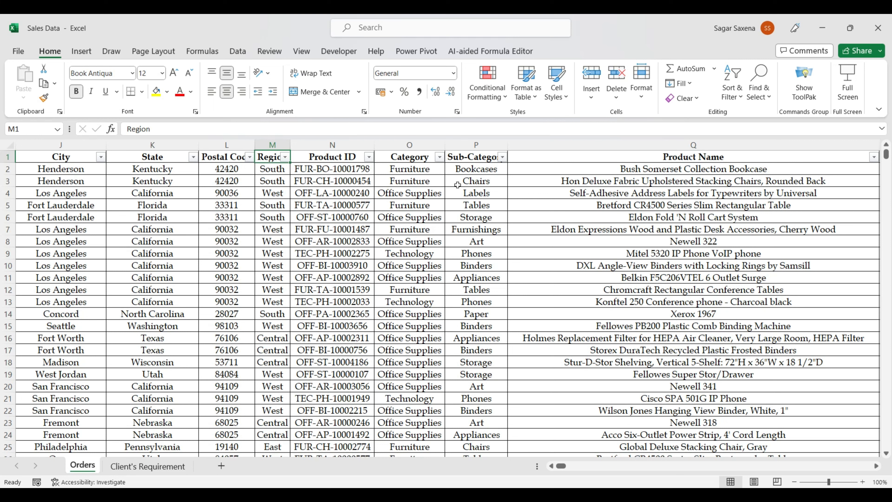
Step: Review the Product ID and Sub-Category headers and examine the Category filter's values, keeping all categories selected
left_click(425, 158)
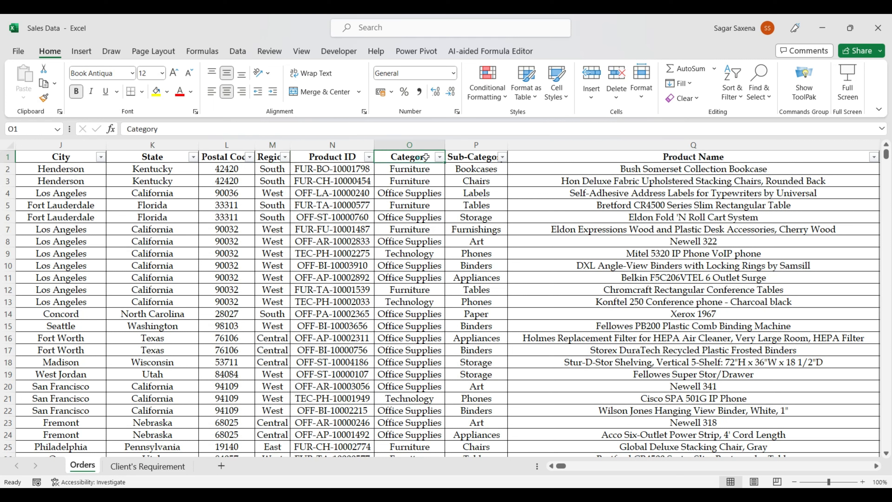
left_click(472, 157)
left_click(349, 158)
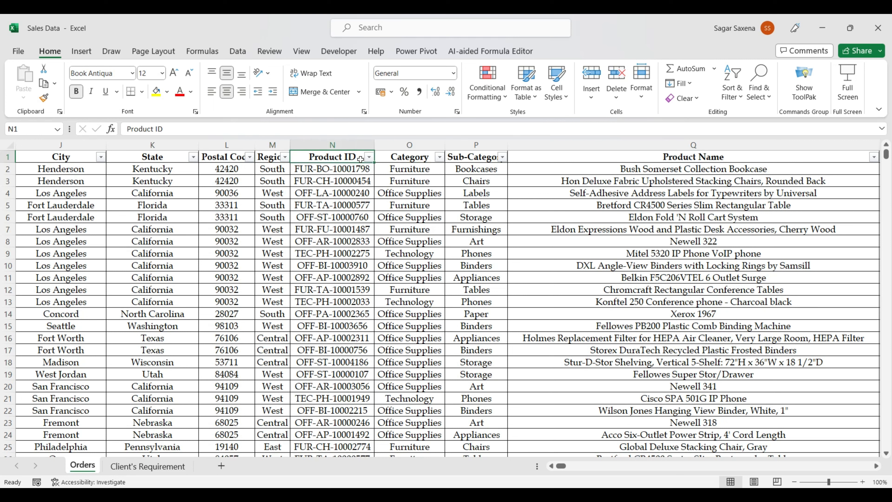
left_click(410, 157)
left_click(440, 157)
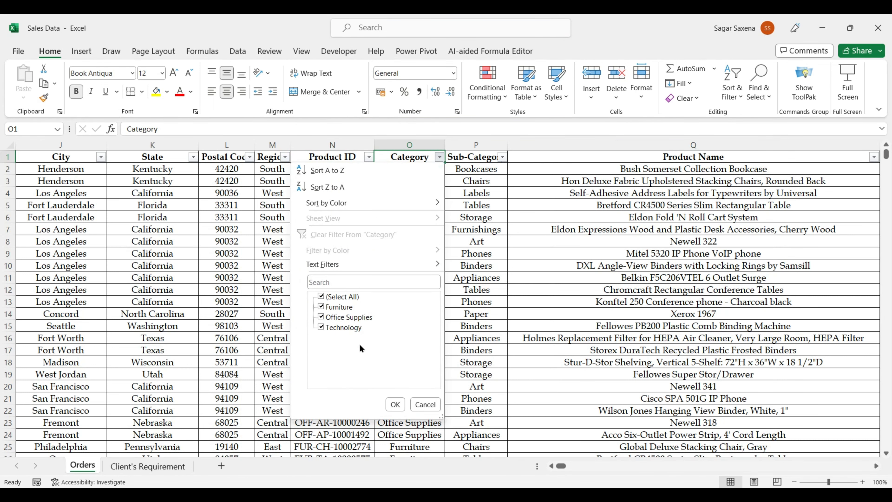
left_click(395, 403)
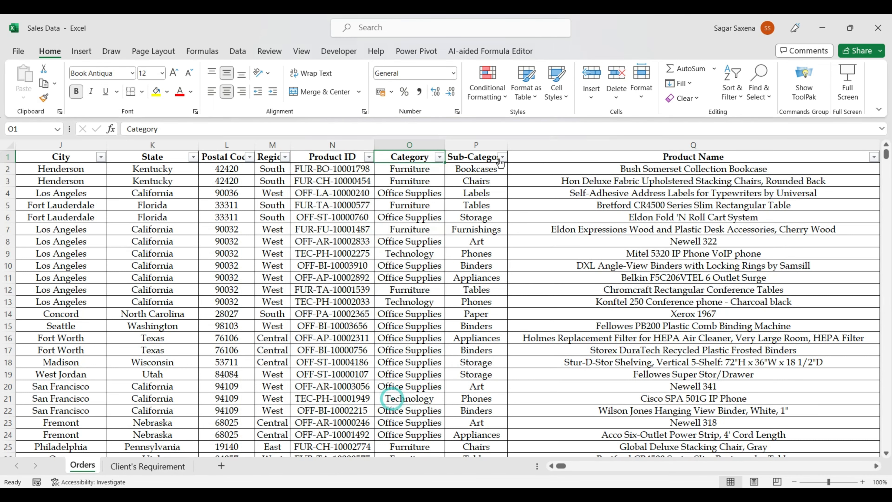
Step: Examine the values in the Sub-Category filter, keeping all sub-categories selected
left_click(503, 157)
scroll(416, 340, "down", 3)
scroll(416, 340, "up", 3)
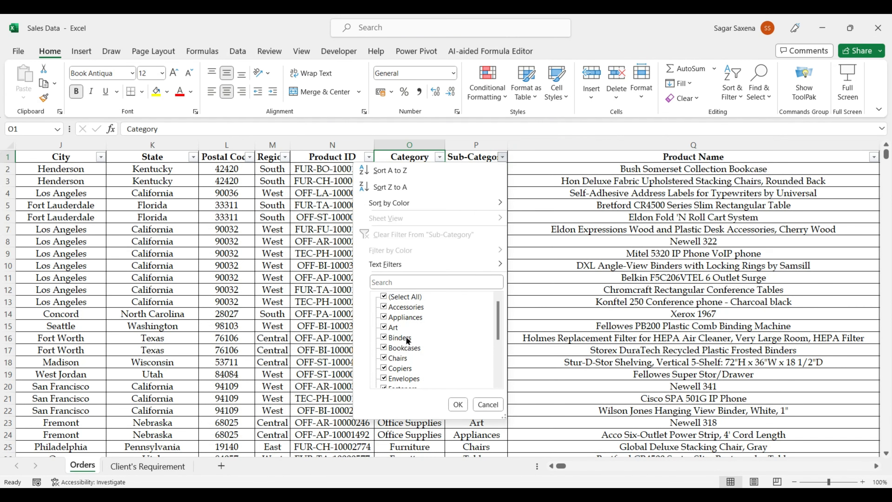
left_click(457, 404)
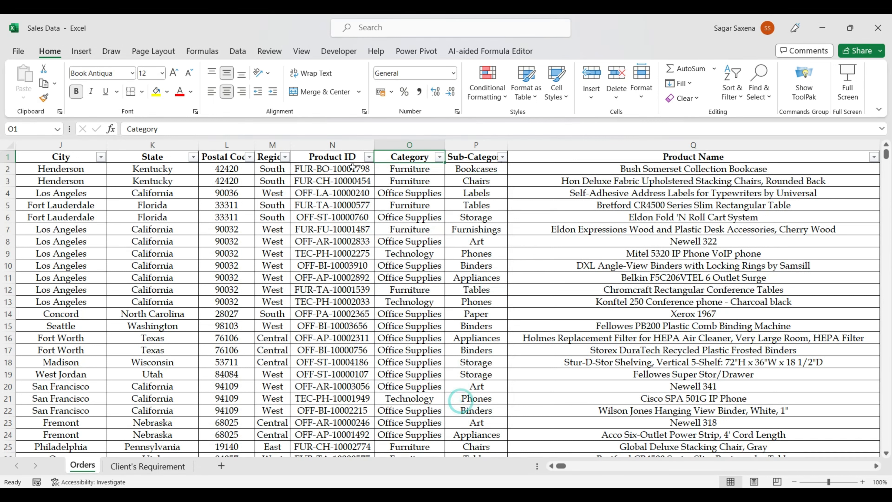
Step: Examine the list of IDs in the Product ID filter and leave it without filtering
left_click(369, 157)
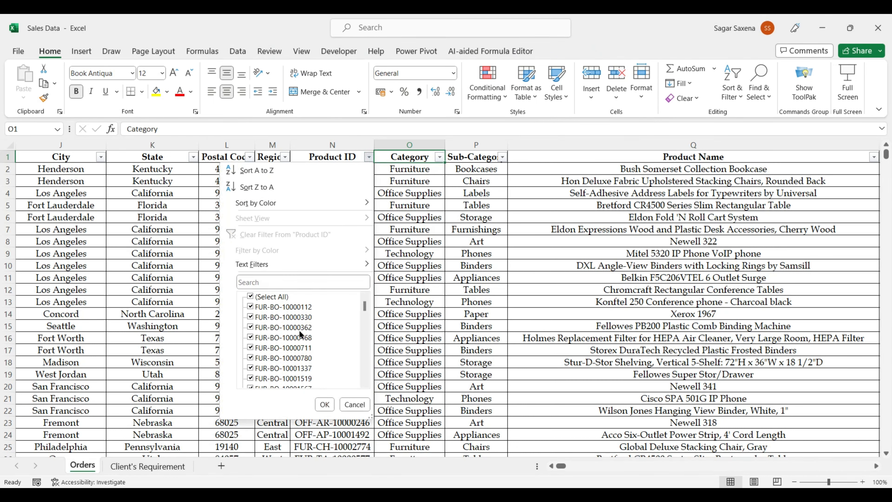
scroll(298, 330, "down", 5)
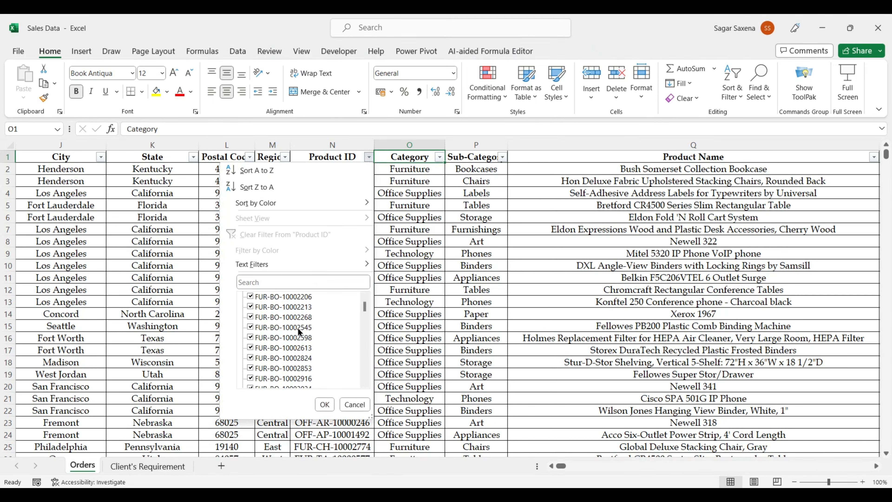
left_click(355, 403)
Step: Review the Product Name column and the remaining Sales, Quantity, Discount and Profit columns of the Orders data
left_click(625, 159)
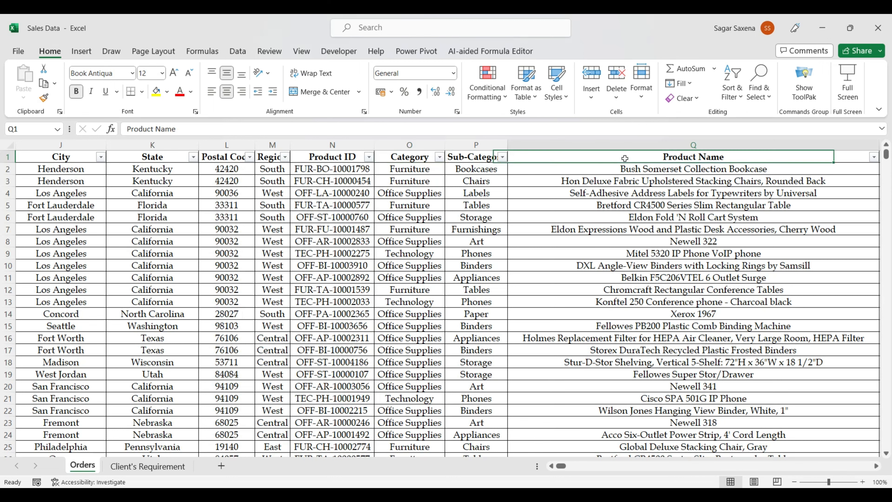
left_click(708, 191)
key("Right")
key("Right")
key("Right")
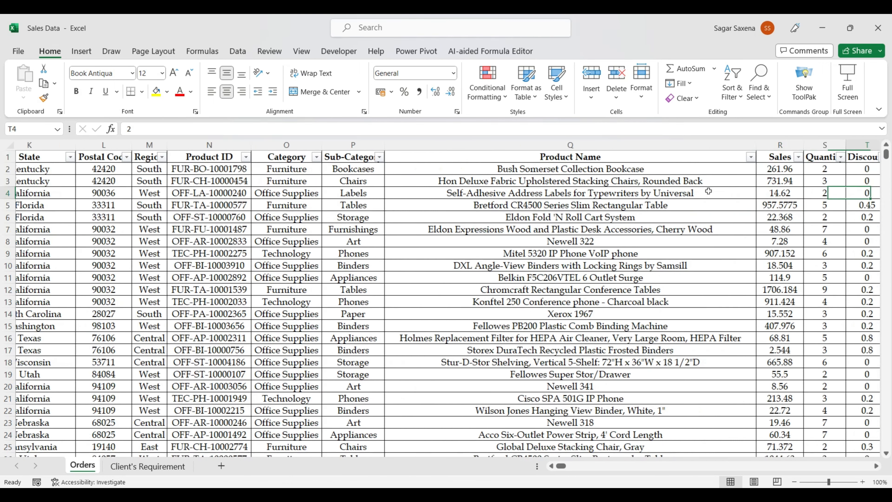
scroll(708, 192, "right", 4)
key("Left")
key("Up")
key("Up")
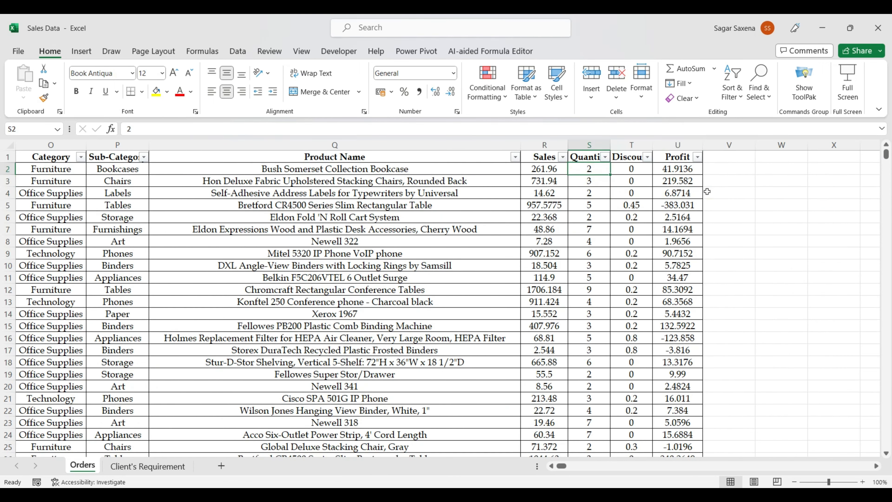
left_click(547, 159)
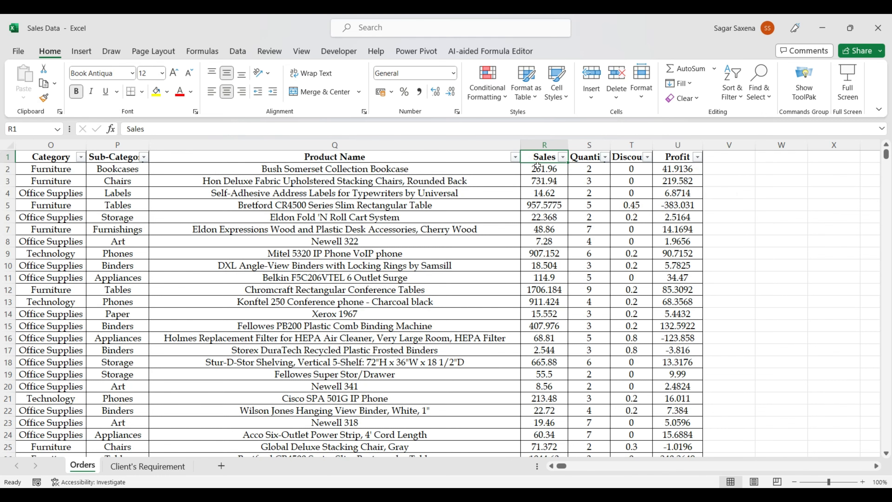
Step: Go back to the Row ID header, reread the task on the Client's Requirement sheet, and return to the Orders sheet
key("Left")
key("Left")
key("Left")
key("Left")
key("Left")
key("Left")
key("Left")
key("Left")
key("Left")
key("Left")
key("Left")
key("Left")
key("Left")
key("Left")
key("Left")
key("Left")
key("Left")
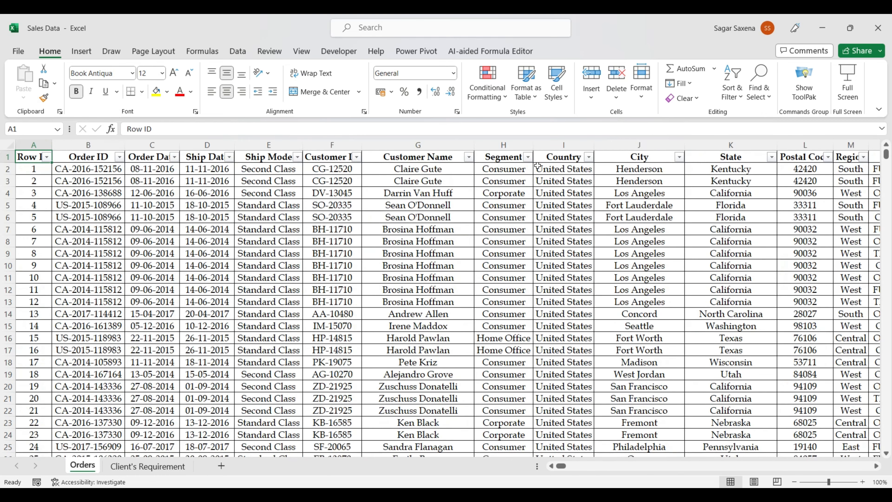
left_click(131, 467)
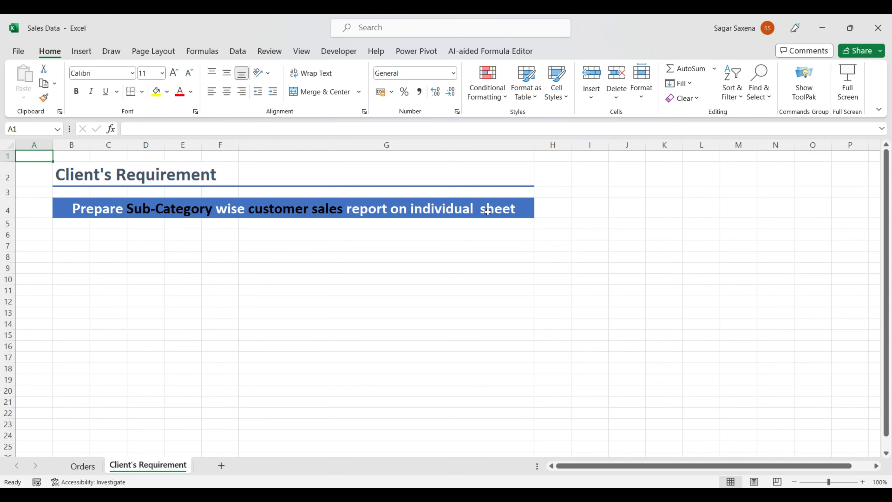
left_click(90, 467)
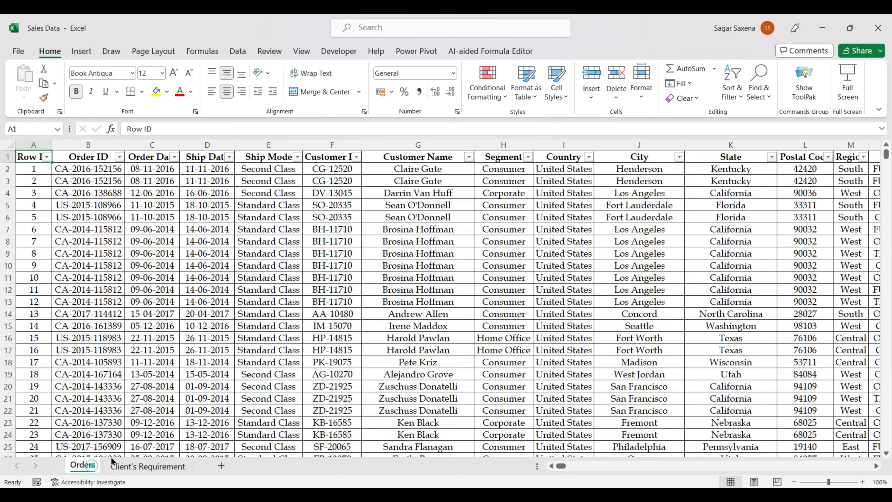
Step: Locate the Sub-Category column in the Orders headers and examine its filter values again, keeping all of them selected
left_click(639, 156)
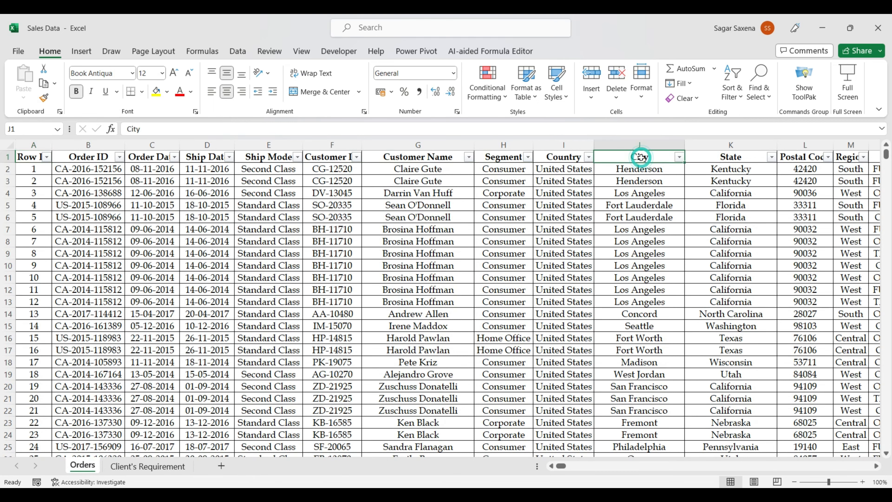
key("Right")
key("Right")
key("Right")
key("Right")
key("Right")
key("Right")
key("Right")
key("Right")
key("Right")
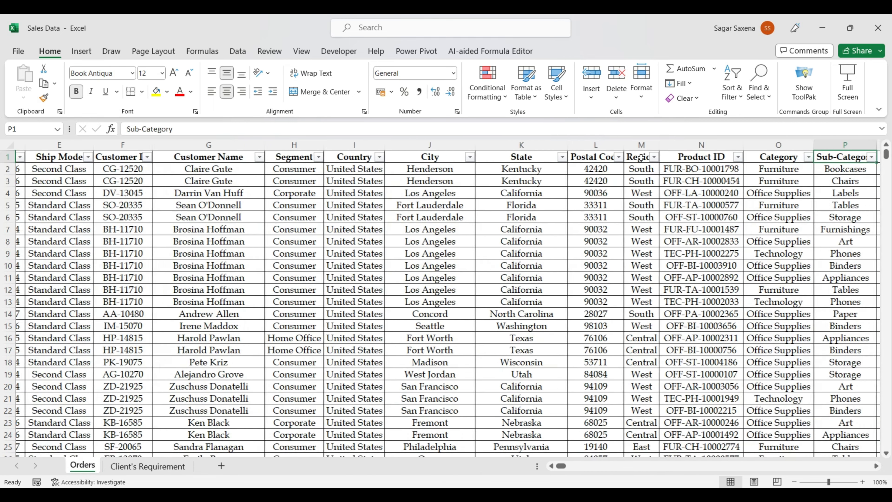
key("Left")
key("Left")
key("Left")
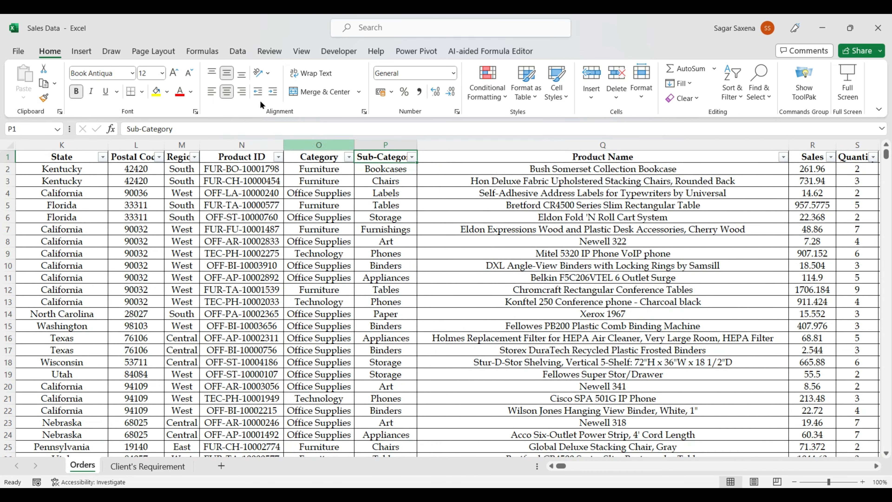
left_click(412, 157)
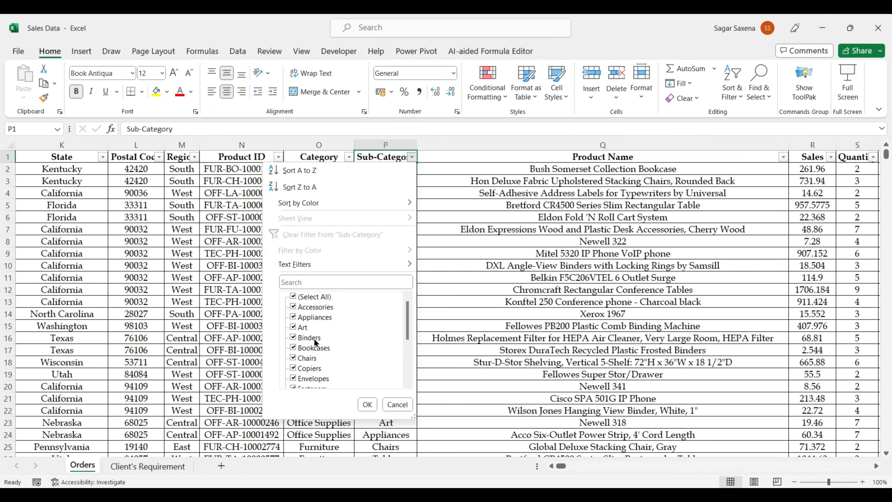
mouse_move(406, 314)
left_mouse_down()
mouse_move(408, 361)
mouse_move(403, 304)
left_mouse_up()
left_click(368, 404)
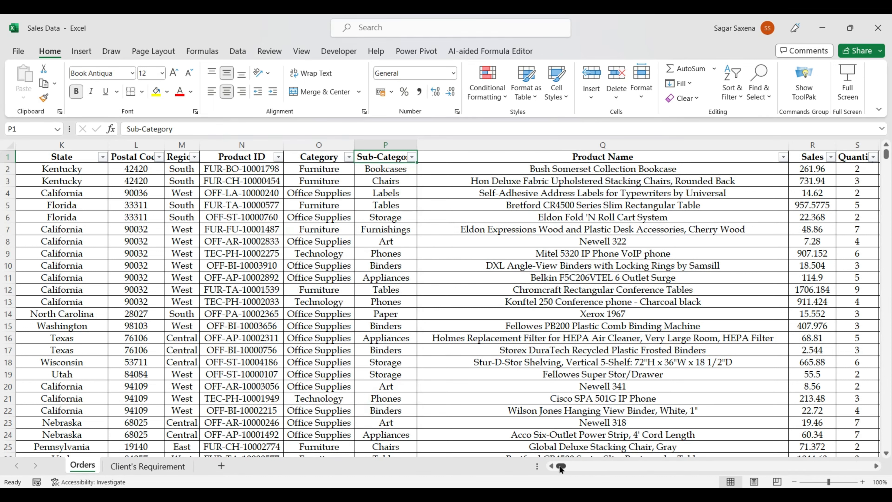
Step: Insert a PivotTable on a new worksheet, using the entire columns Orders!$A:$U as its source range
left_click_drag(562, 466, 559, 465)
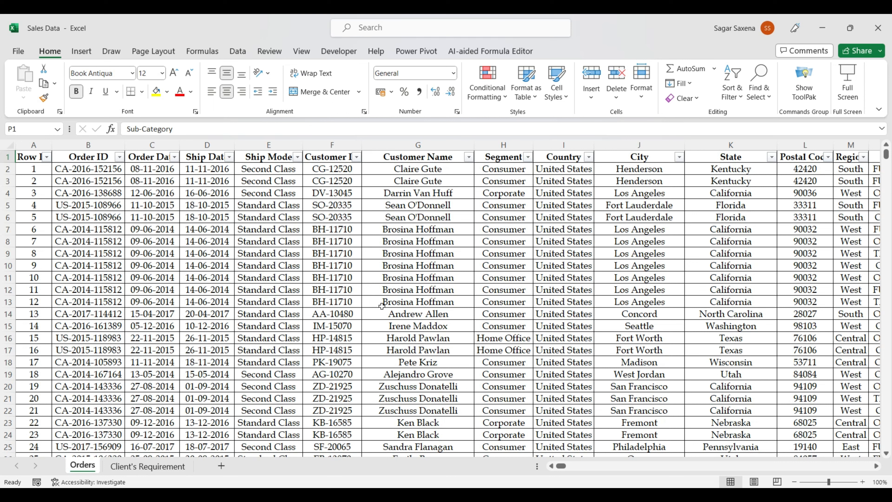
left_click(22, 160)
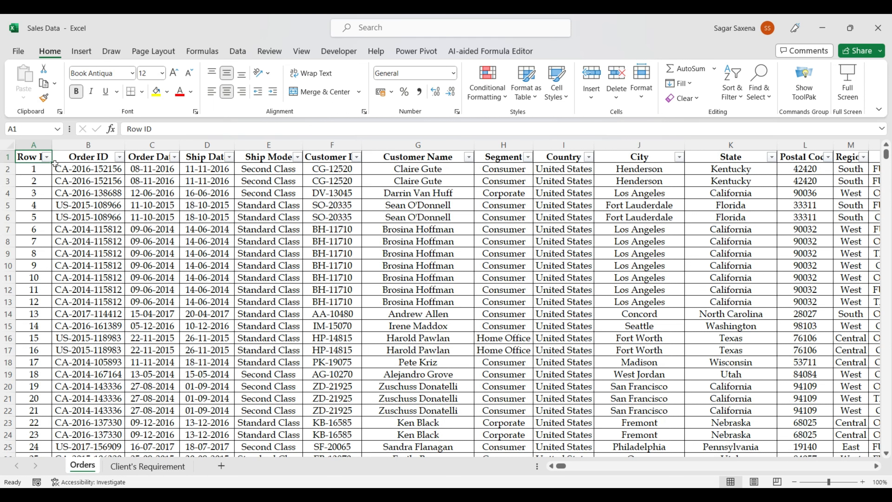
left_click(84, 52)
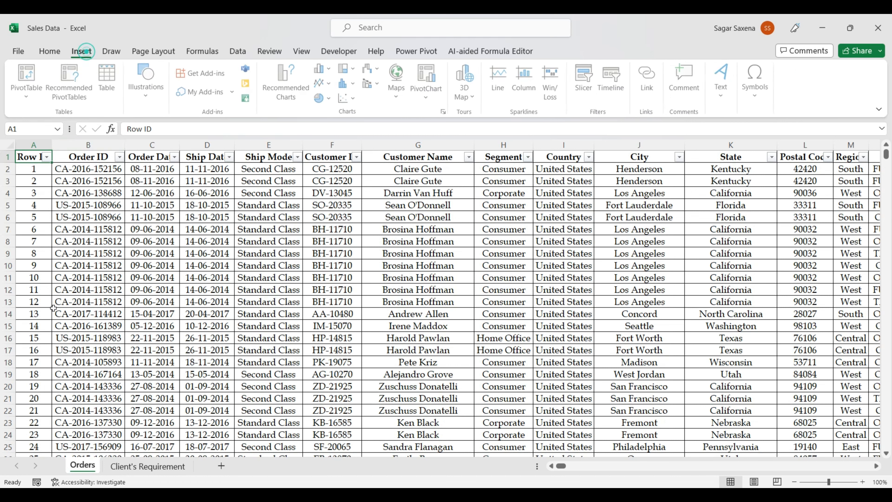
left_click(28, 98)
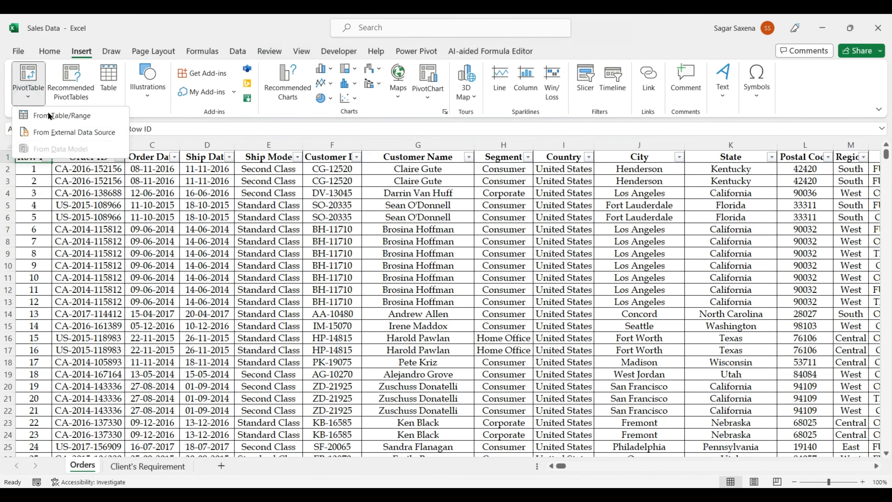
left_click(58, 115)
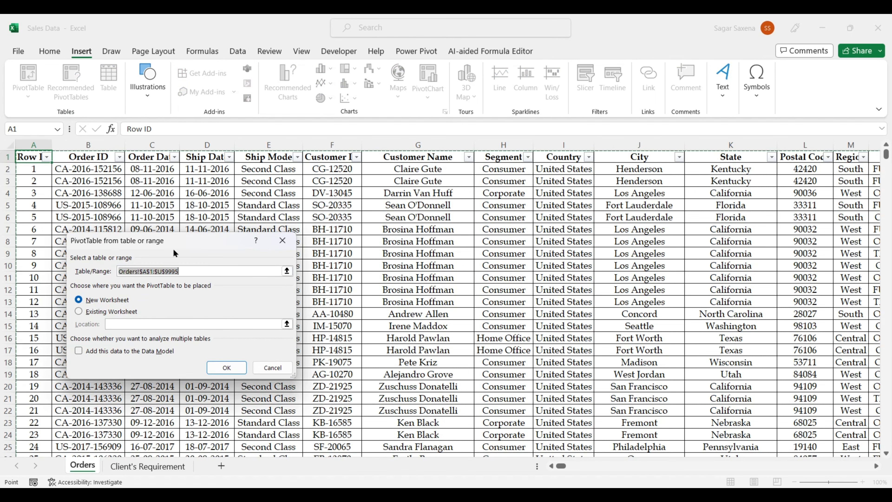
left_click_drag(174, 247, 424, 129)
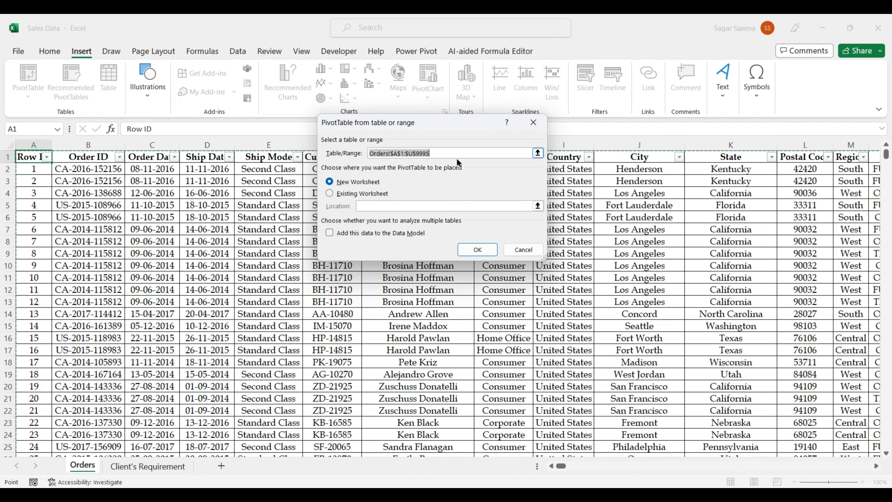
key("BackSpace")
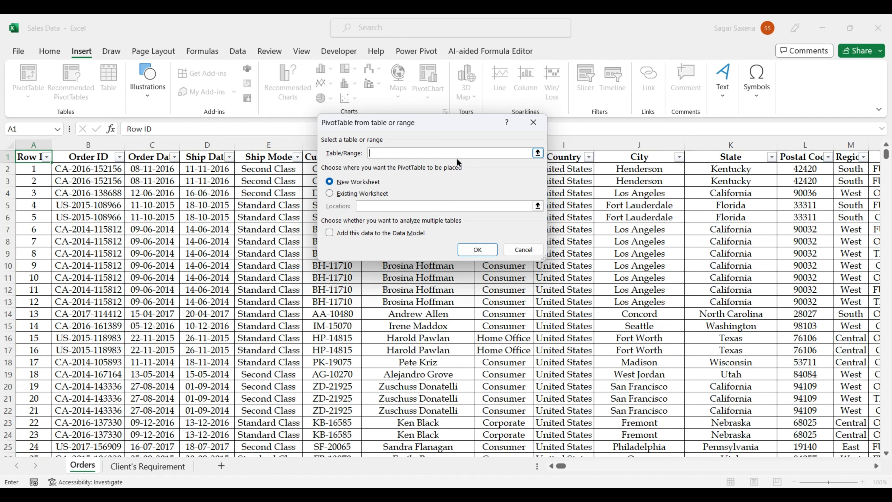
left_click(537, 153)
left_click_drag(27, 144, 803, 155)
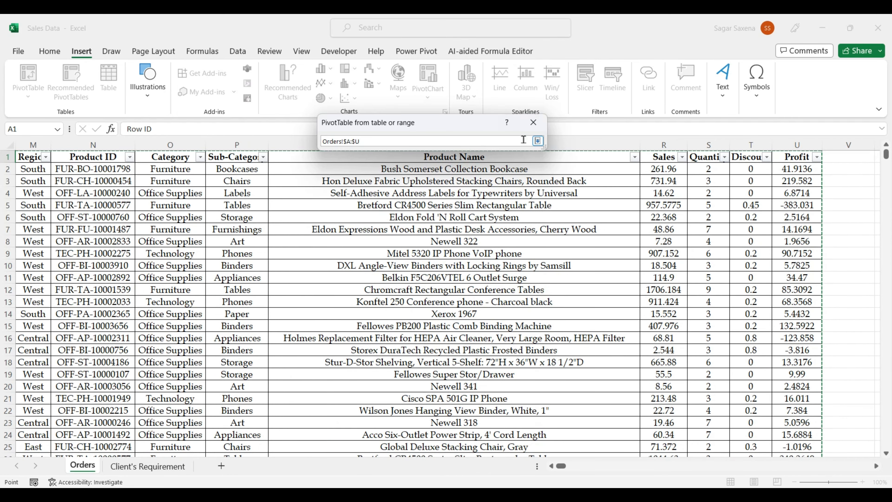
left_click(537, 141)
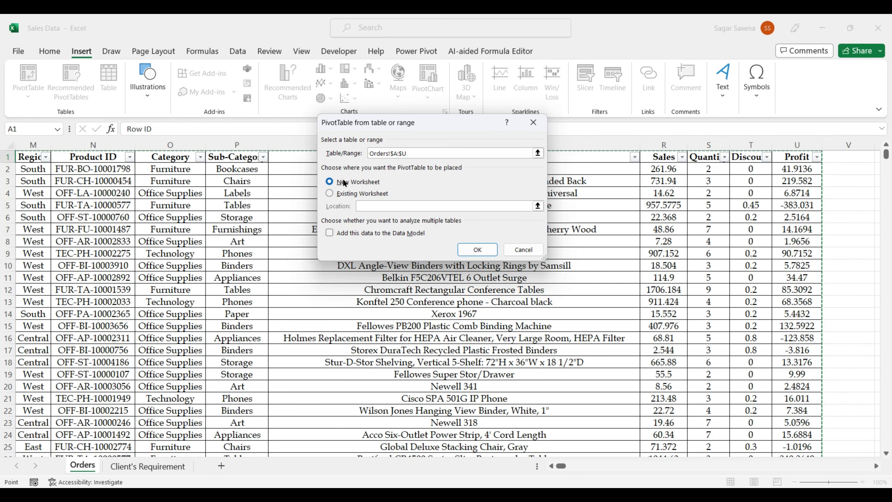
left_click(477, 249)
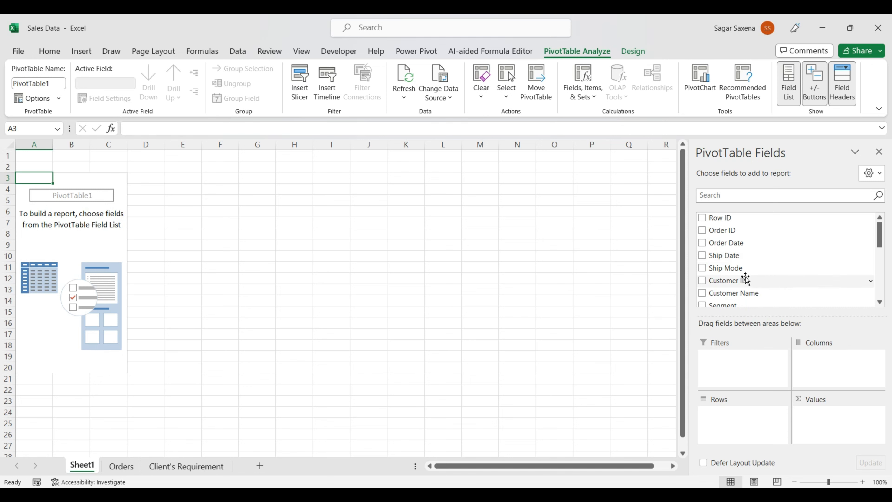
Step: Add Customer Name to the PivotTable's rows and Sales to its values
left_click(702, 292)
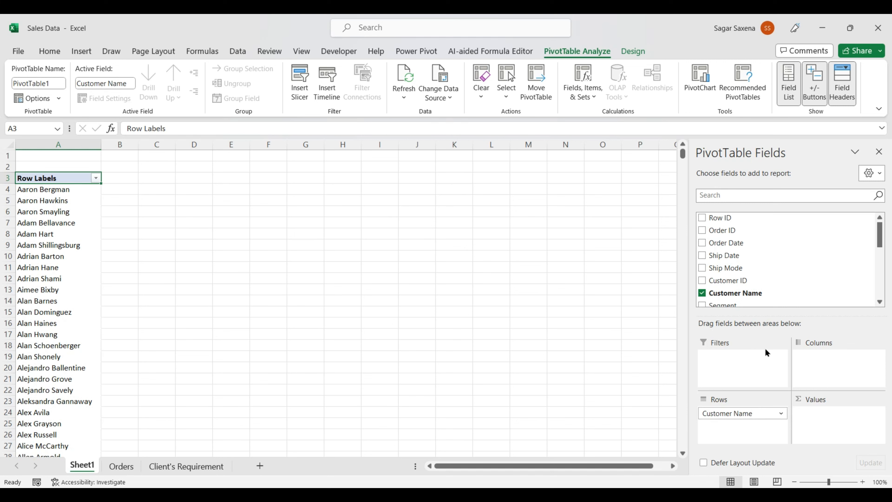
scroll(768, 280, "down", 2)
scroll(768, 280, "down", 3)
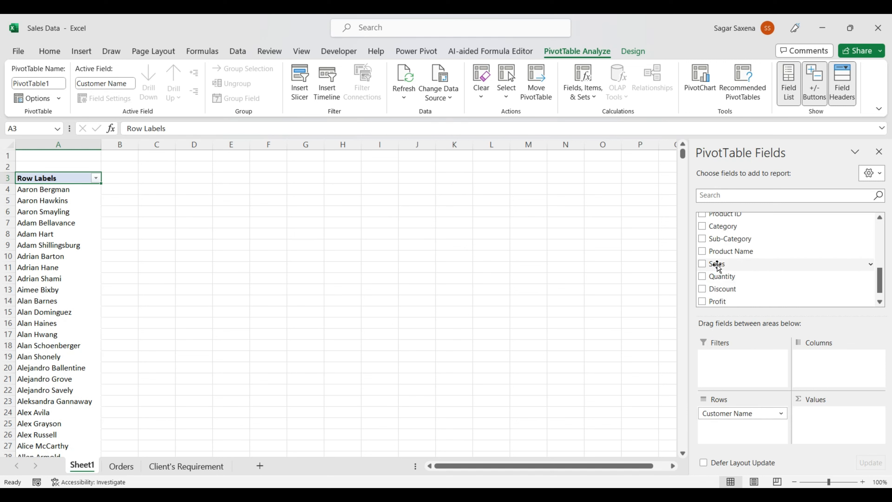
left_click_drag(718, 267, 852, 427)
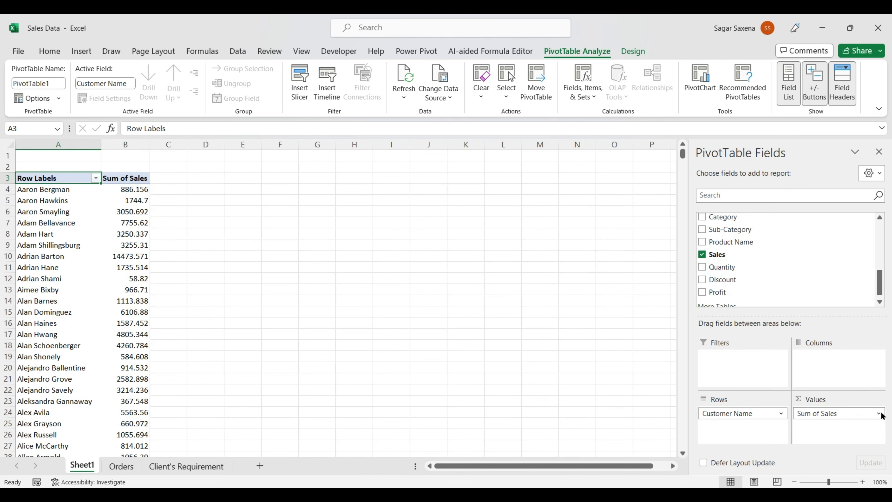
Step: Review the Average, Max and Min summary calculations in the Sales value field settings and keep Sum
left_click(878, 413)
left_click(839, 400)
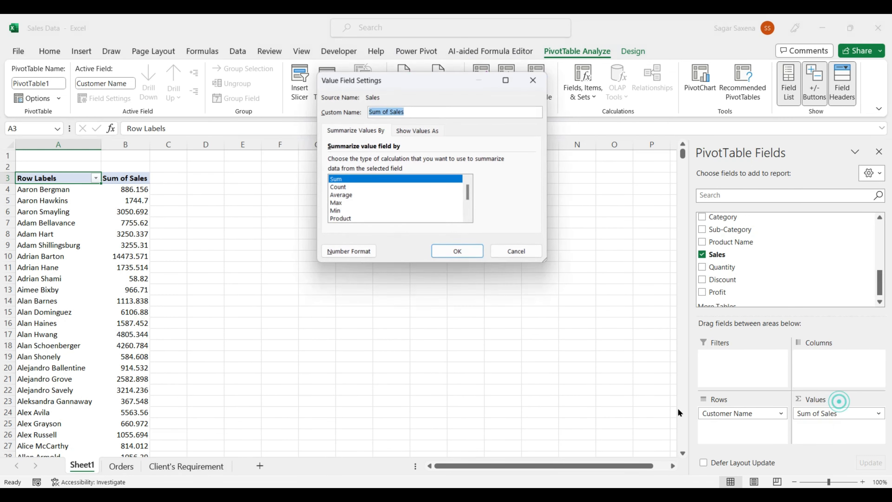
left_click(349, 194)
left_click(347, 202)
left_click(347, 211)
left_click(357, 196)
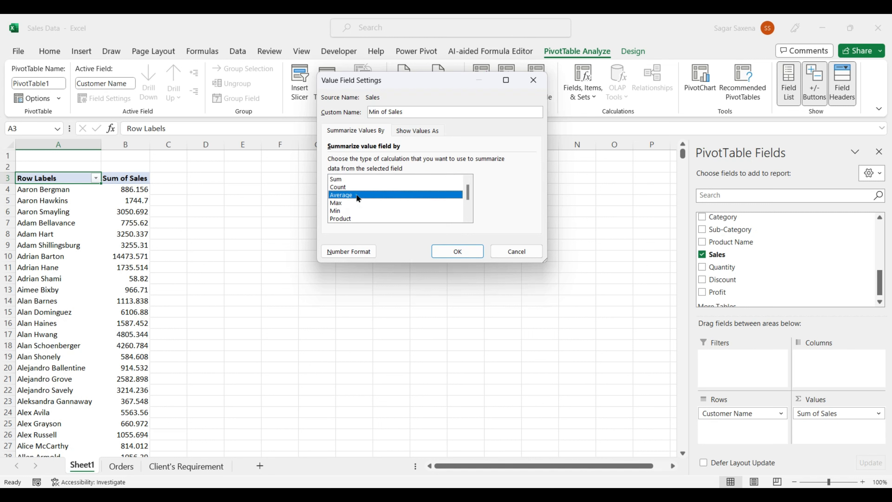
left_click(359, 178)
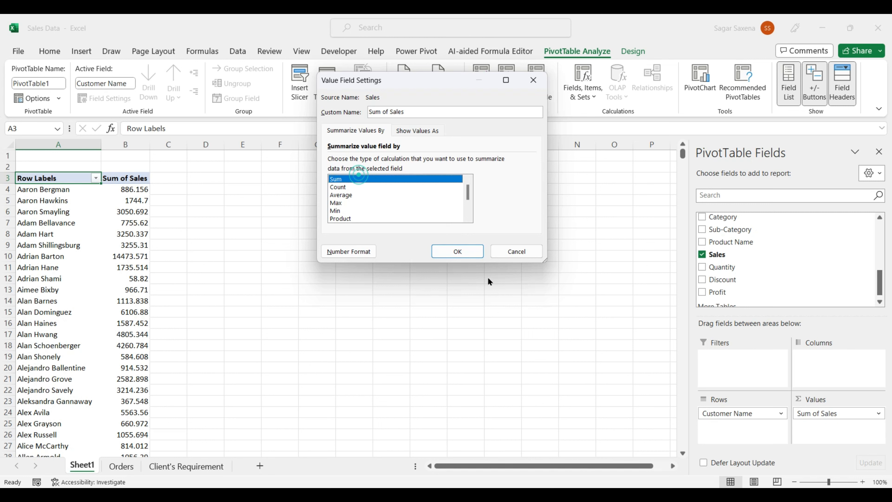
left_click(458, 251)
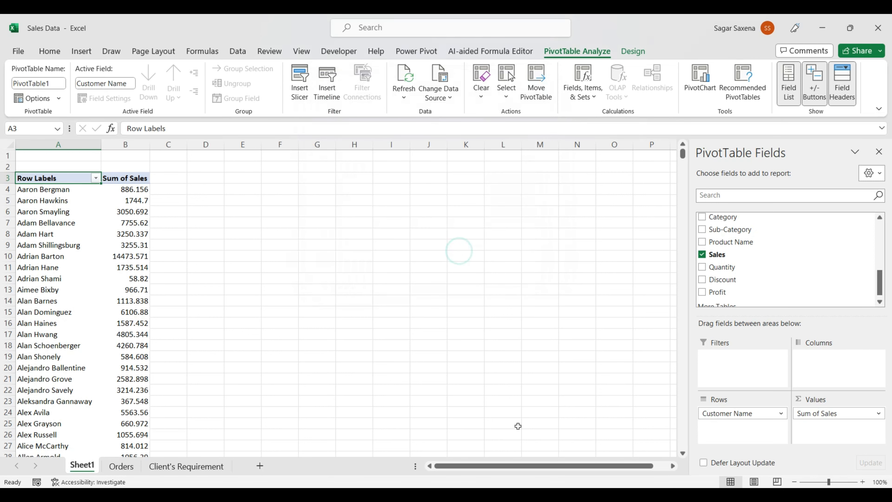
Step: Look through the customer-wise sales list in the PivotTable
scroll(64, 225, "down", 5)
scroll(75, 253, "up", 5)
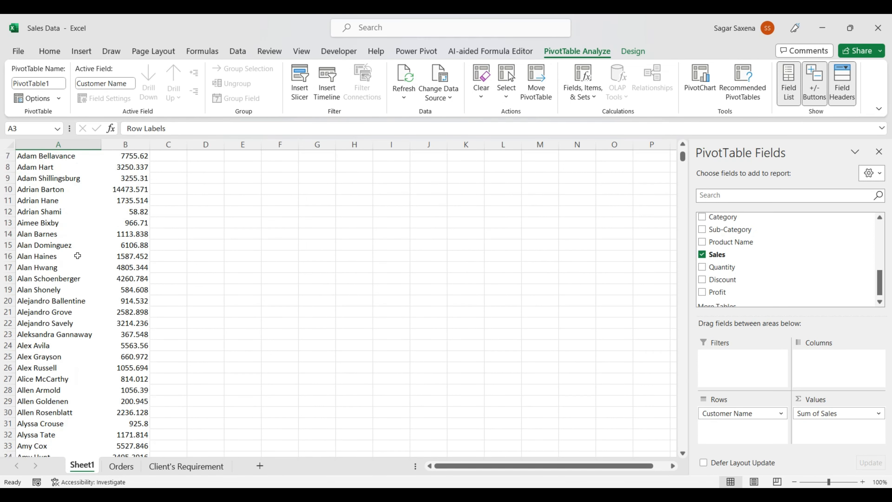
scroll(100, 261, "down", 20)
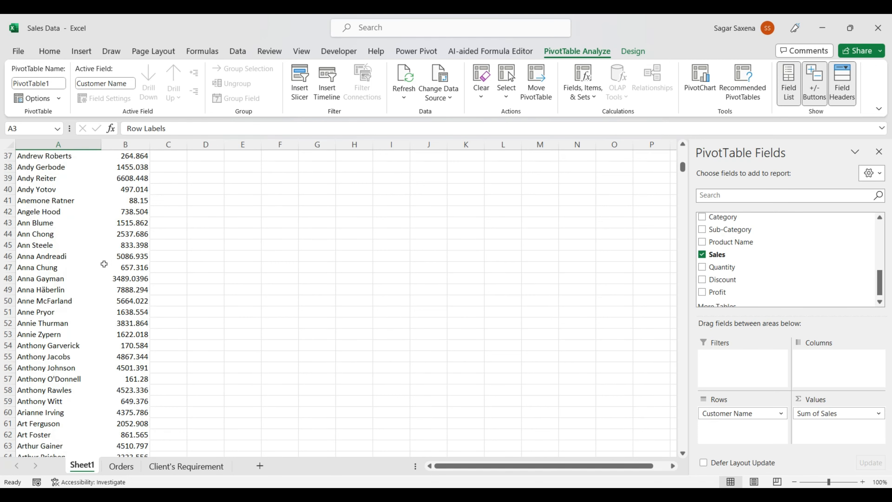
Step: Examine the remaining customer rows of the PivotTable down to the Grand Total
scroll(99, 261, "down", 20)
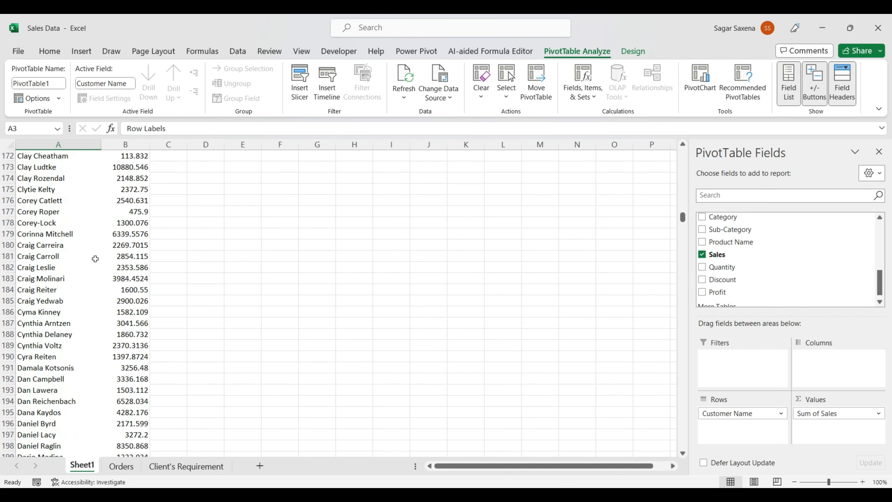
scroll(96, 258, "down", 20)
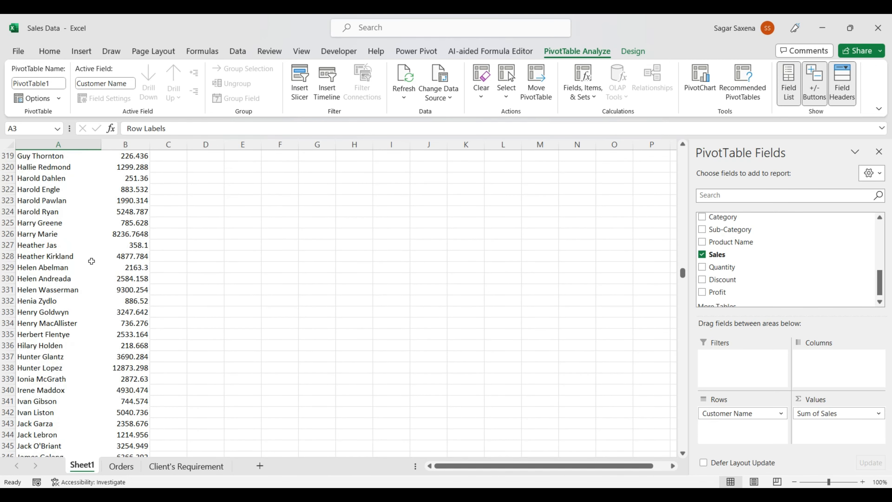
scroll(91, 261, "down", 20)
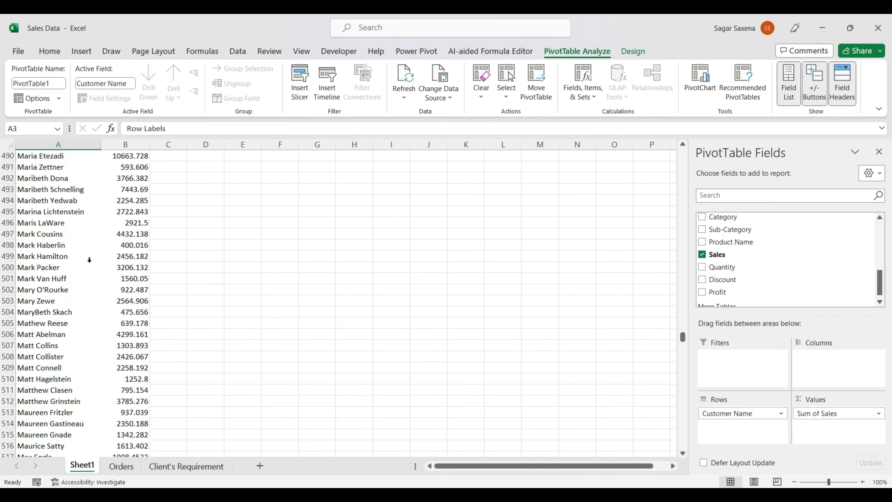
scroll(89, 263, "down", 20)
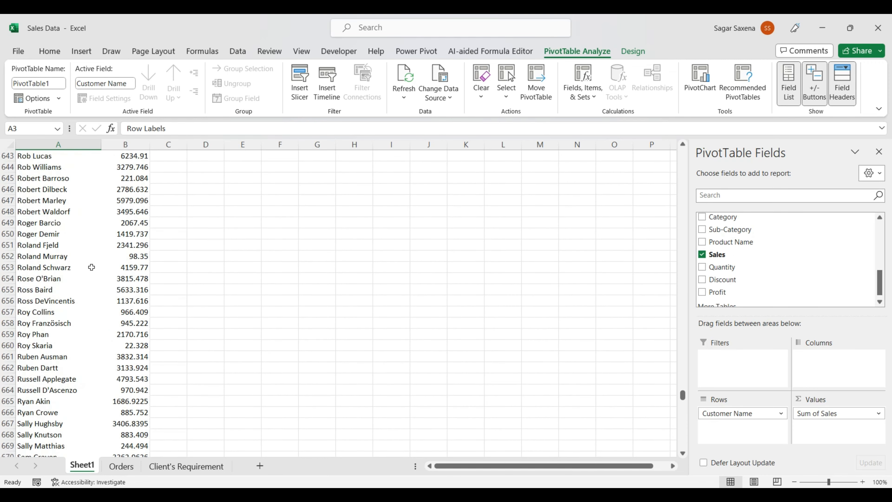
scroll(89, 267, "down", 20)
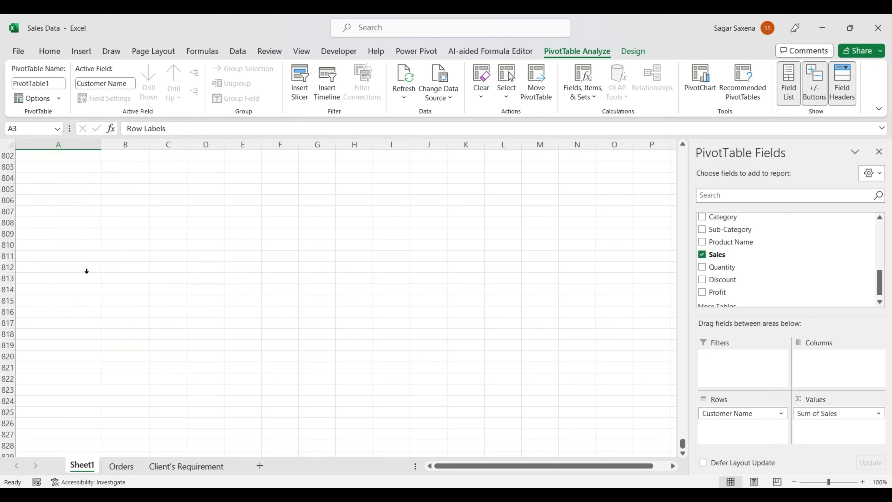
scroll(87, 270, "up", 10)
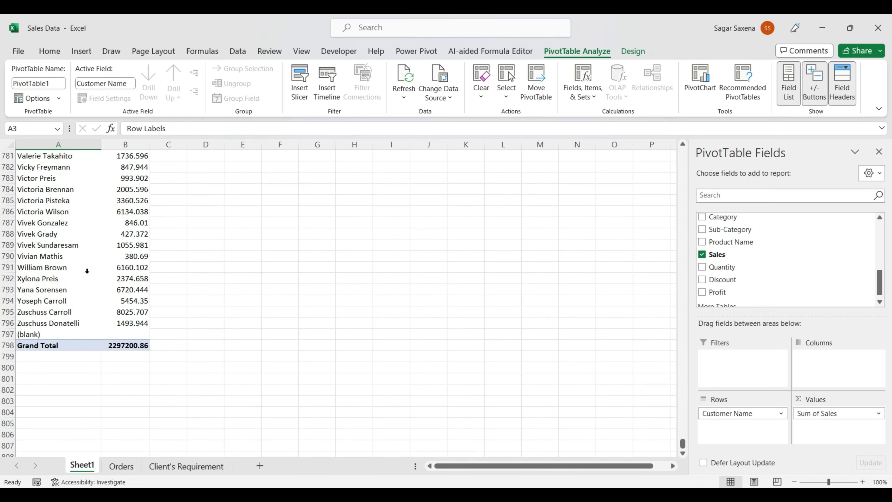
left_click(42, 323)
Step: Add the Sub-Category field to the PivotTable as a report filter
left_click_drag(682, 444, 683, 154)
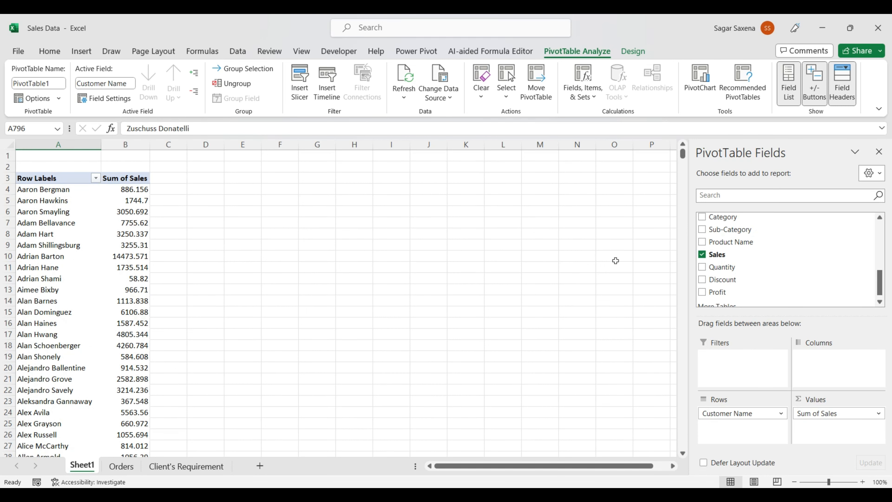
scroll(808, 285, "up", 3)
scroll(814, 283, "up", 1)
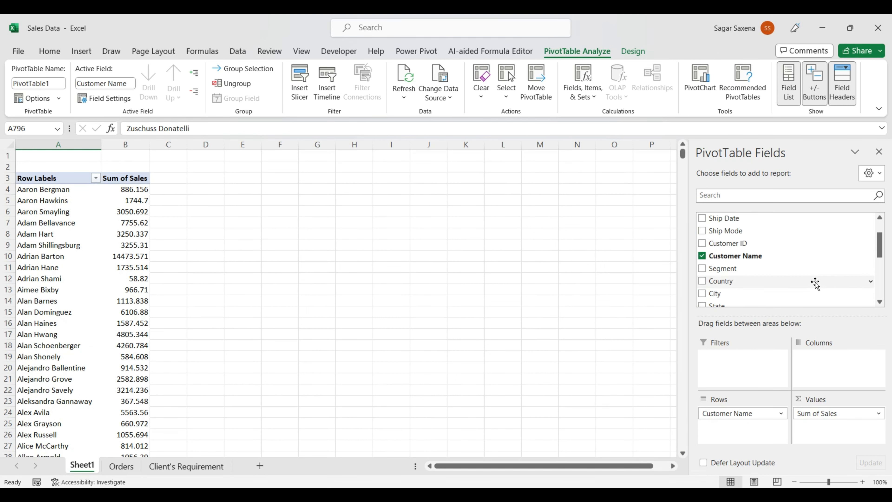
scroll(815, 282, "down", 3)
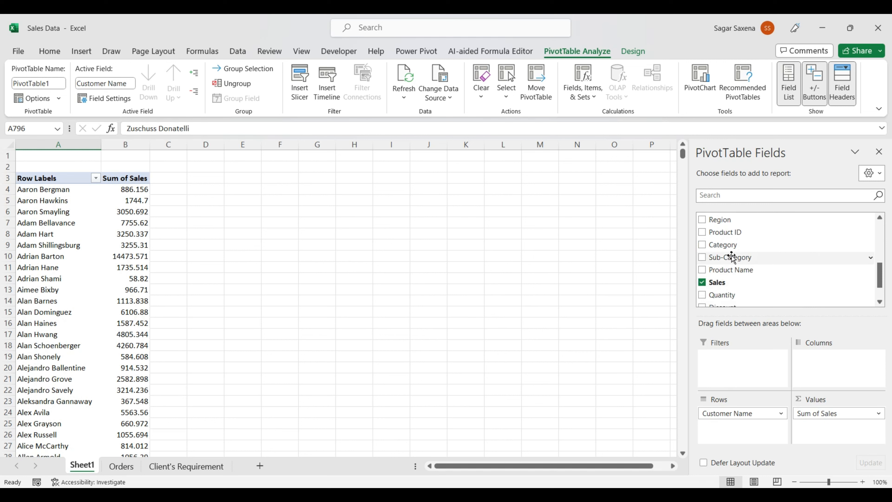
left_click_drag(731, 258, 742, 362)
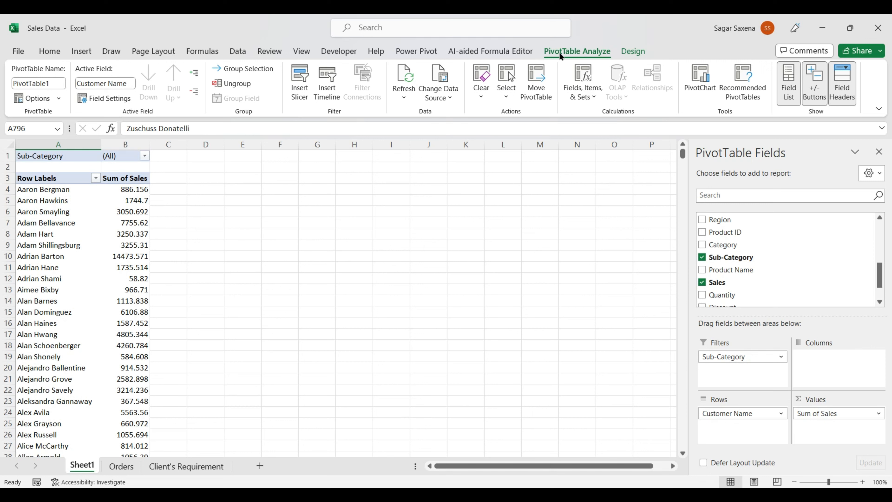
Step: Generate a separate report filter page for every item of the Sub-Category filter
left_click(638, 55)
left_click(596, 56)
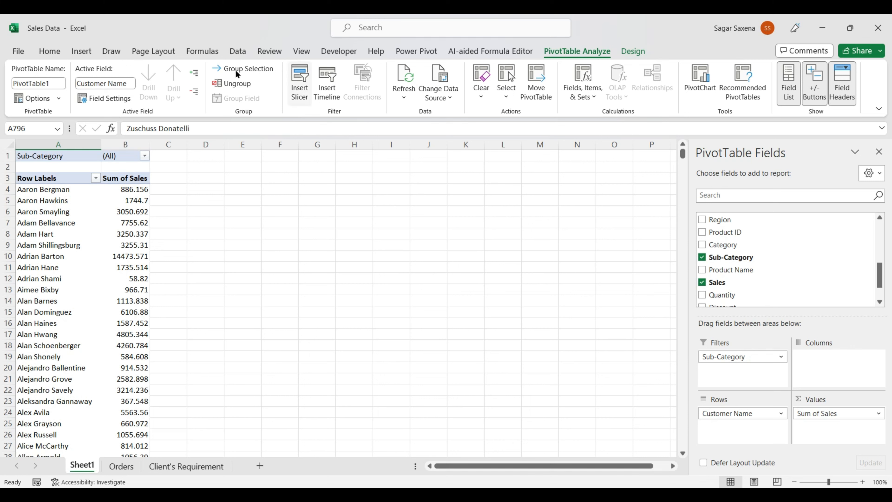
left_click(58, 99)
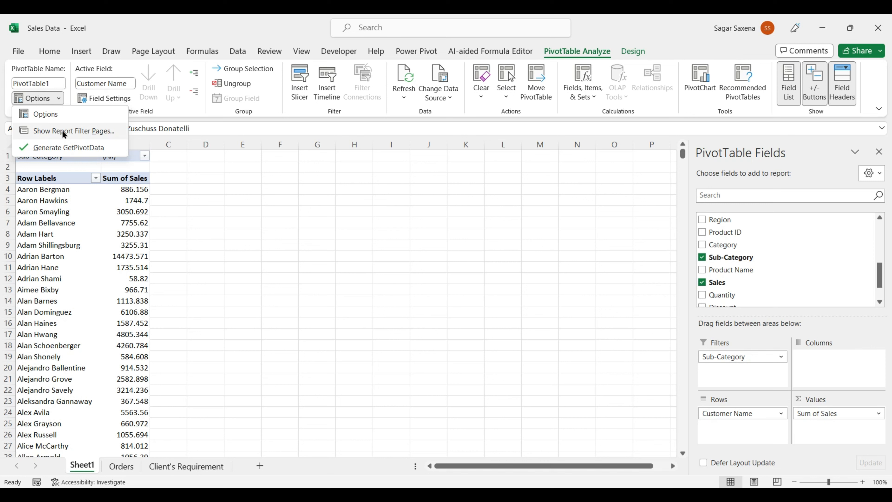
left_click(588, 53)
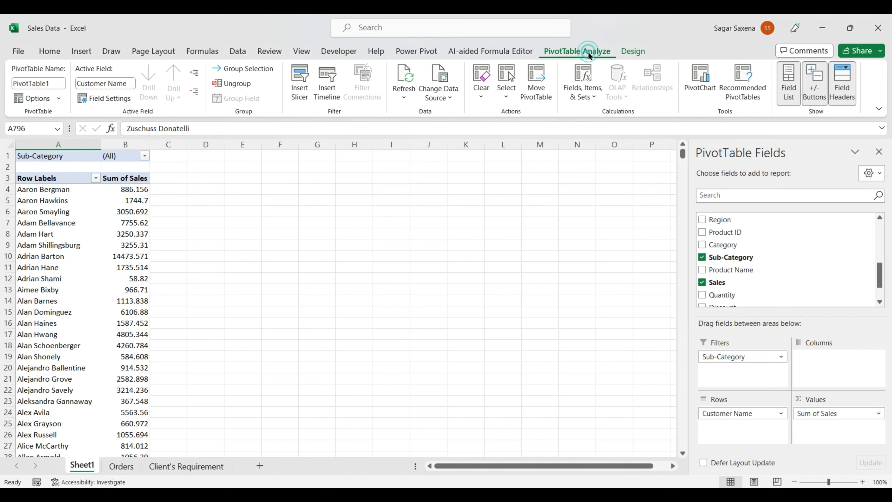
left_click(58, 98)
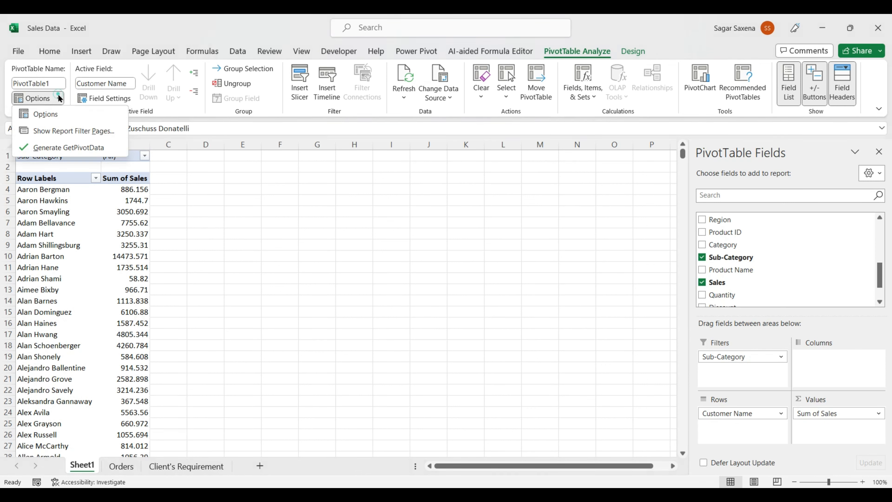
left_click(70, 129)
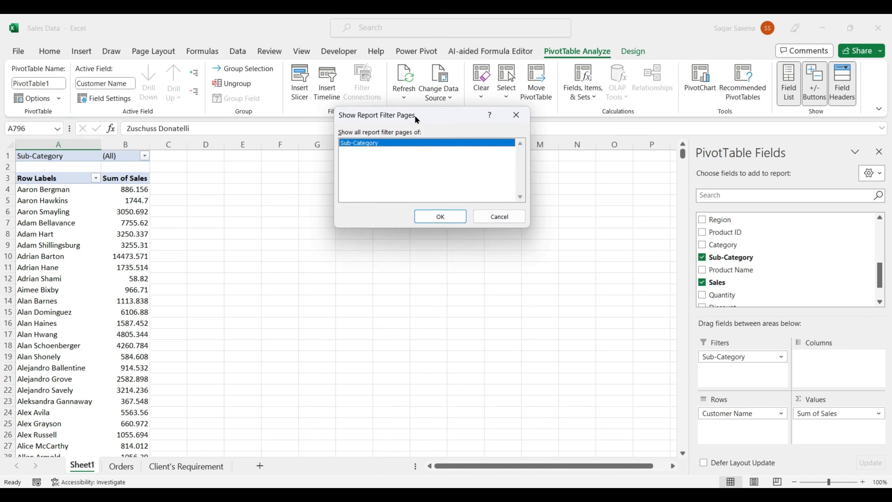
left_click_drag(415, 119, 375, 152)
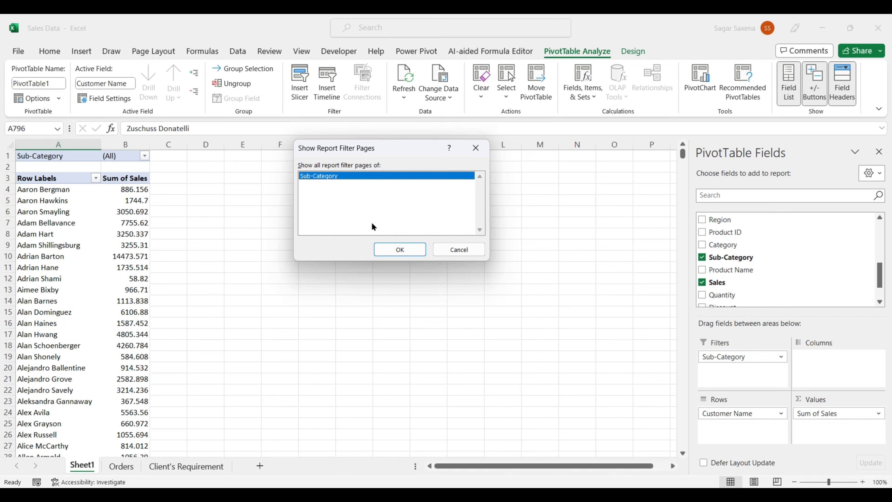
left_click(354, 176)
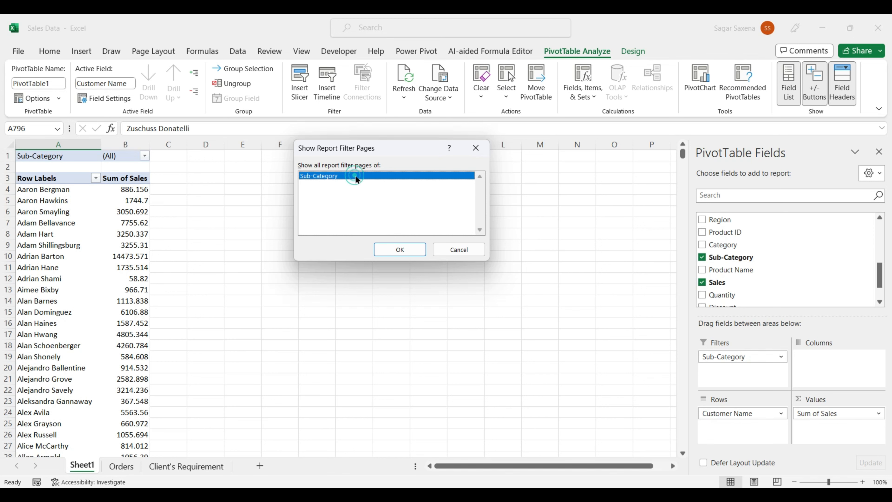
left_click(399, 249)
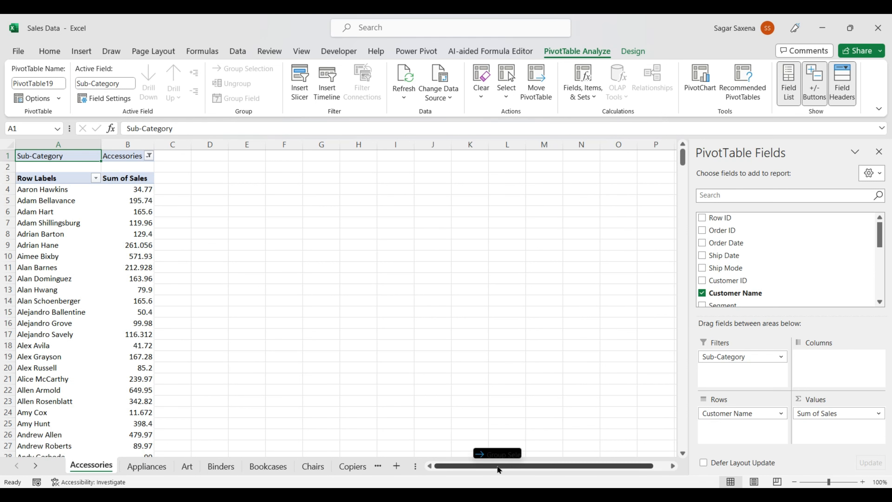
Step: Review the customer sales on the sub-category sheets from Appliances to Fasteners
left_click_drag(497, 466, 463, 470)
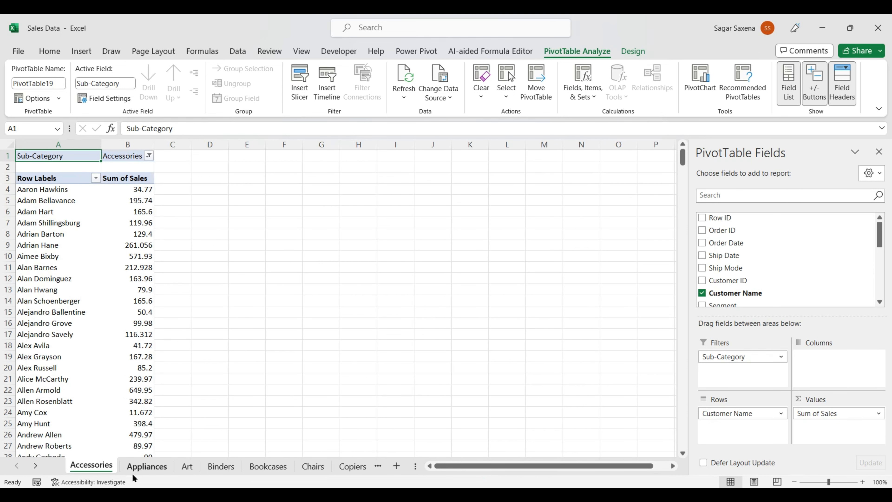
left_click(146, 466)
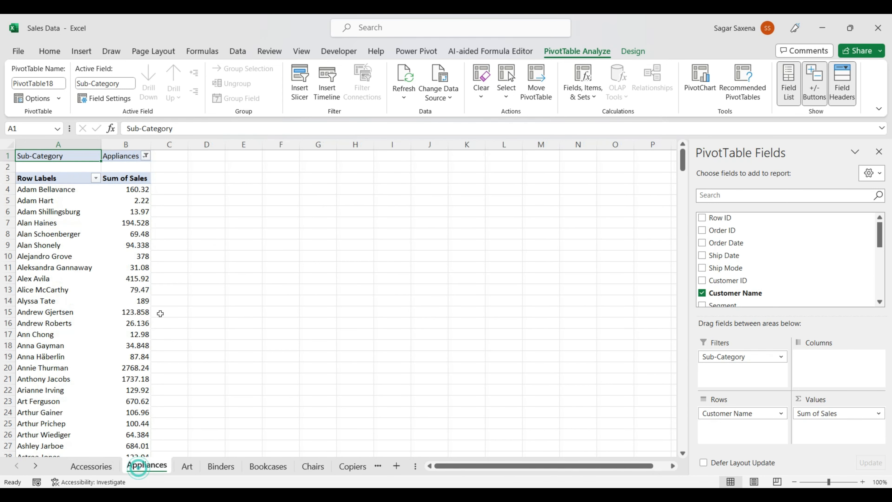
left_click(187, 466)
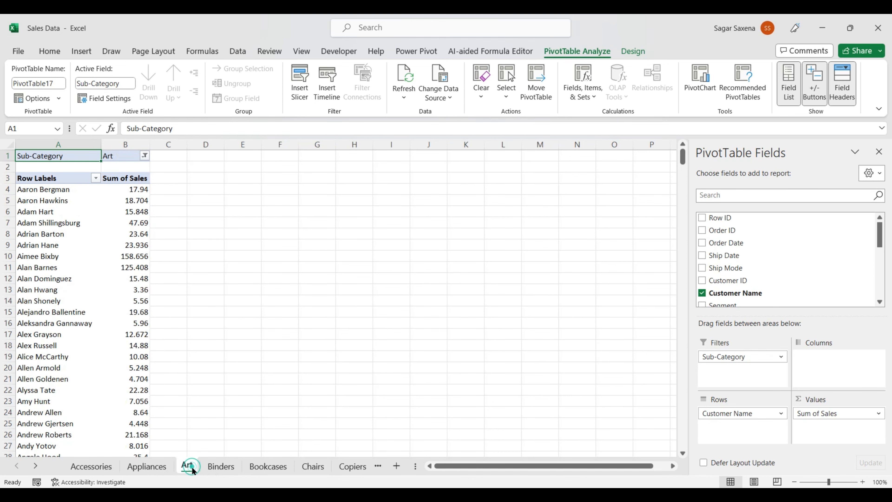
left_click(213, 467)
left_click(263, 469)
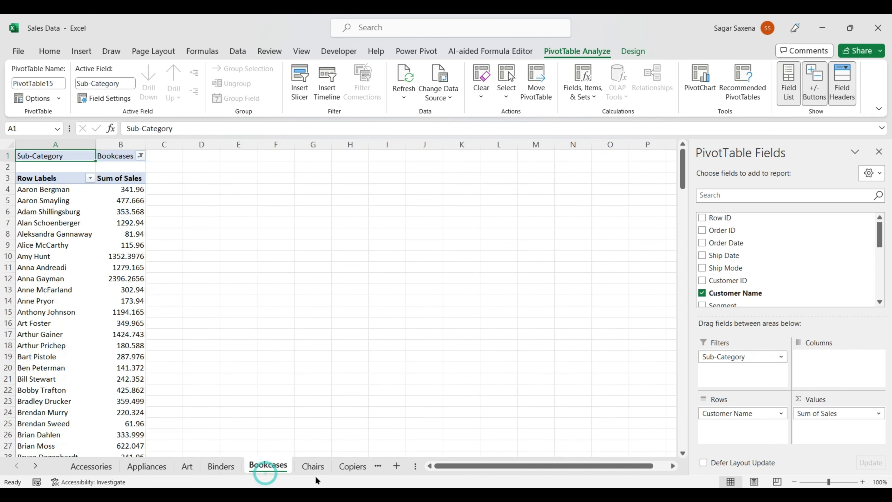
left_click(312, 467)
left_click(348, 467)
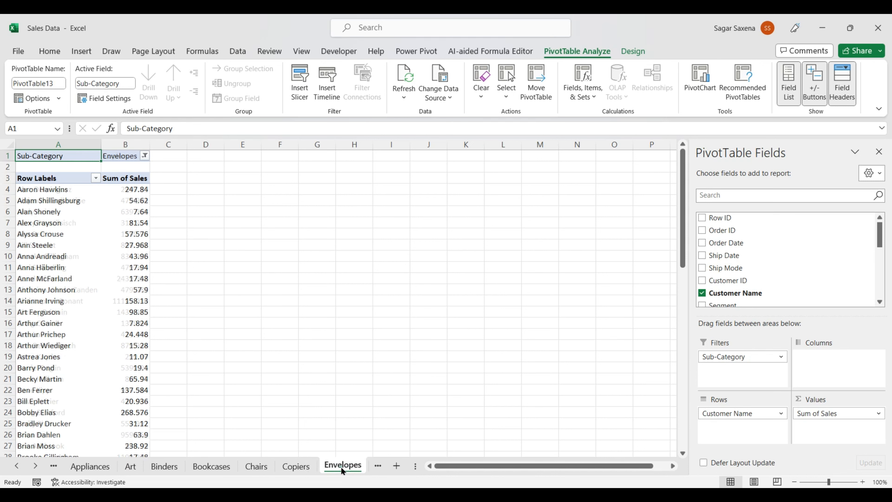
left_click(35, 466)
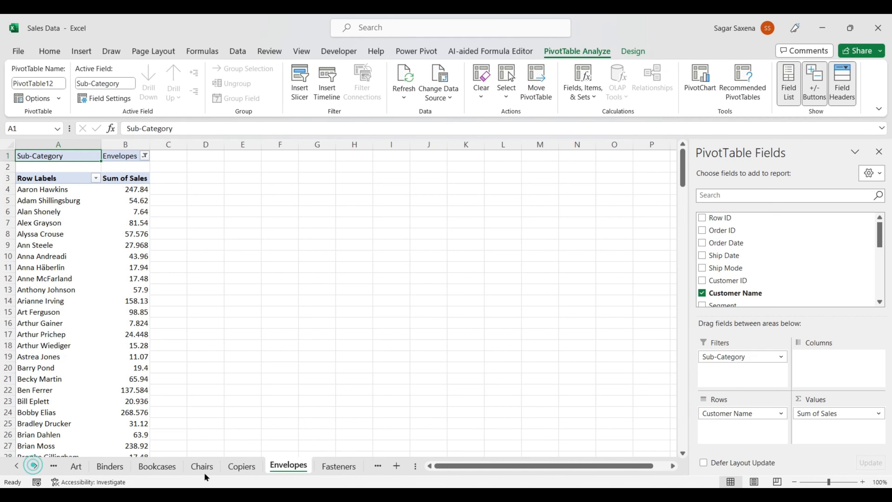
left_click(339, 466)
scroll(37, 472, "down", 5)
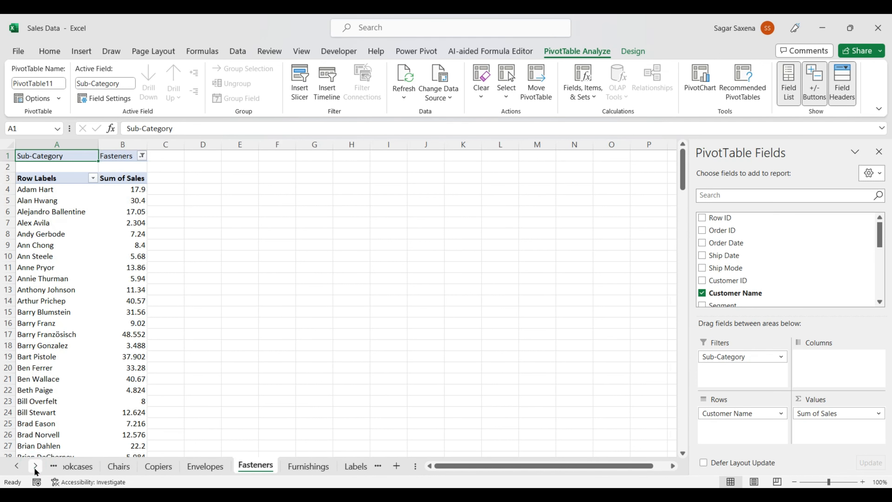
Step: Review the customer sales on the remaining sub-category sheets from Furnishings to (blank)
left_click(198, 468)
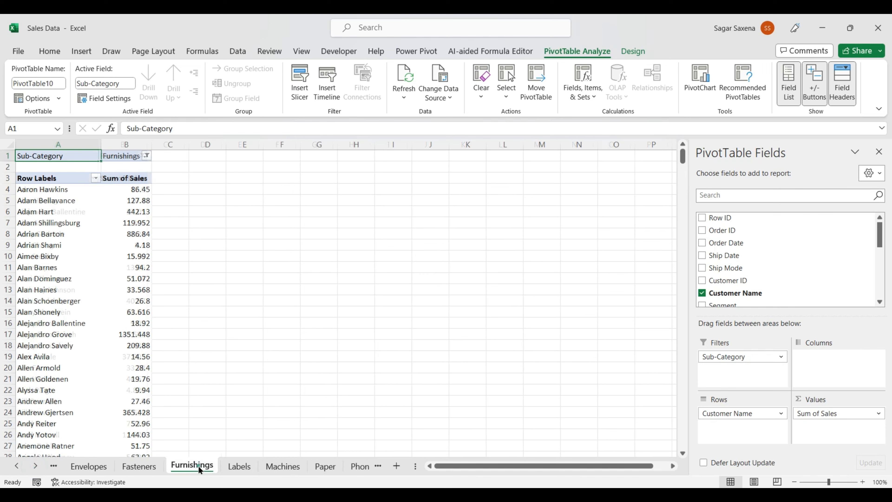
left_click(242, 467)
left_click(281, 468)
left_click(324, 469)
left_click(351, 470)
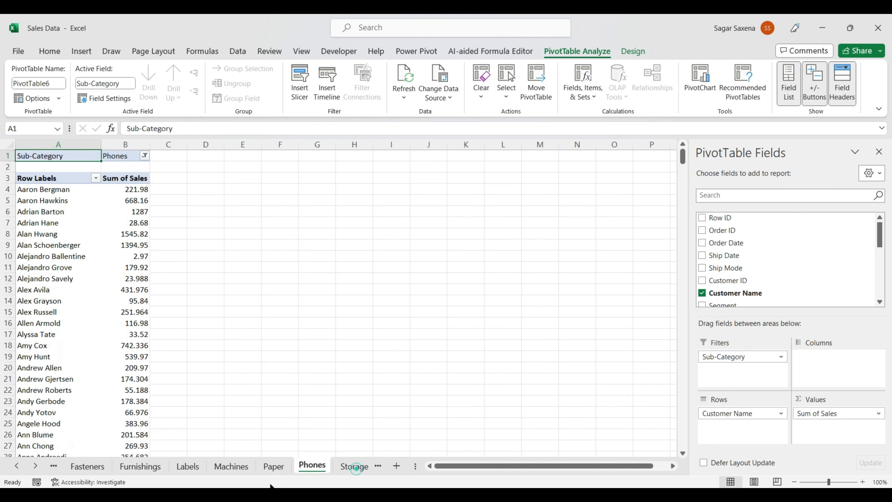
left_click(36, 465)
left_click(35, 466)
left_click(210, 467)
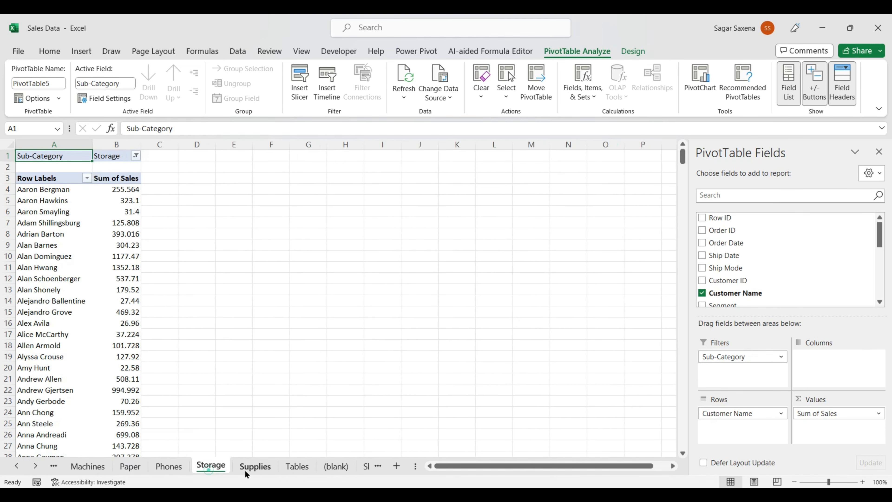
left_click(255, 467)
left_click(297, 469)
left_click(335, 469)
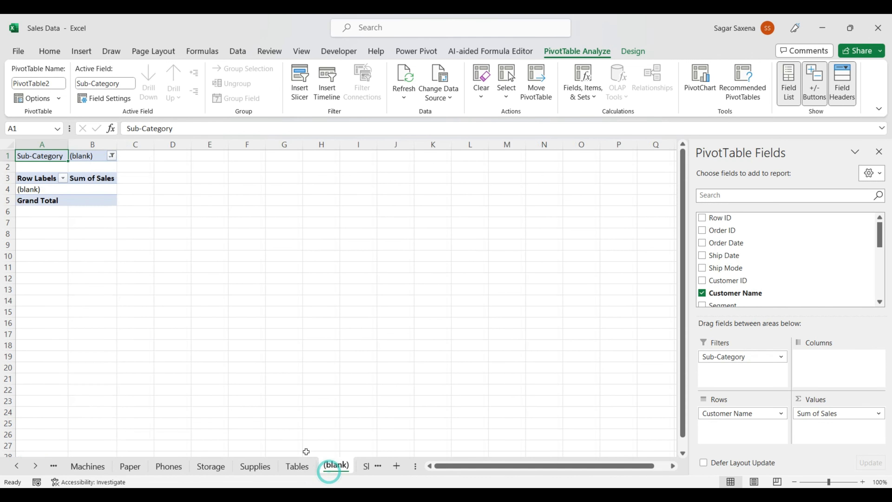
Step: Revisit the source PivotTable on Sheet1 and the Orders data, and check the report against the statement on the Client's Requirement sheet
left_click(34, 467)
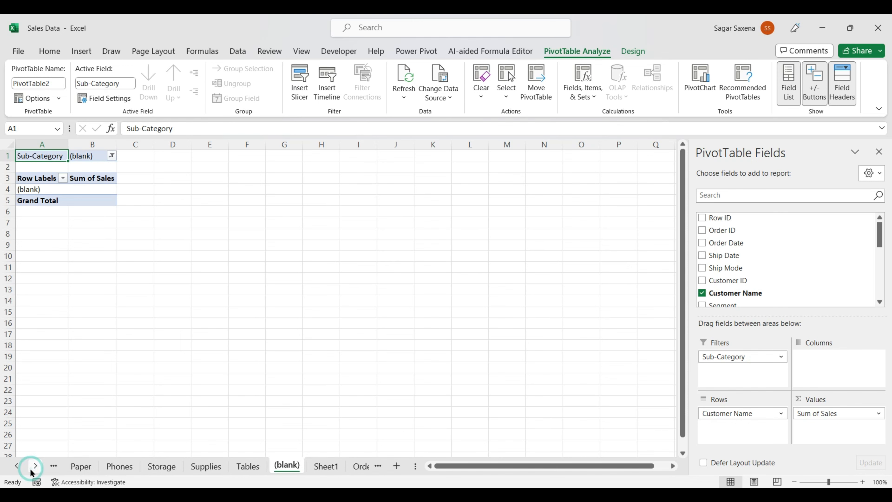
left_click(325, 467)
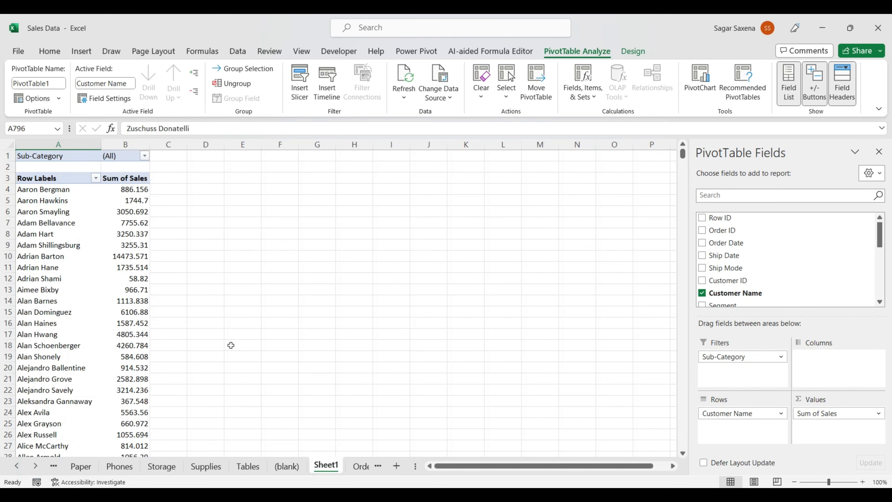
left_click(34, 465)
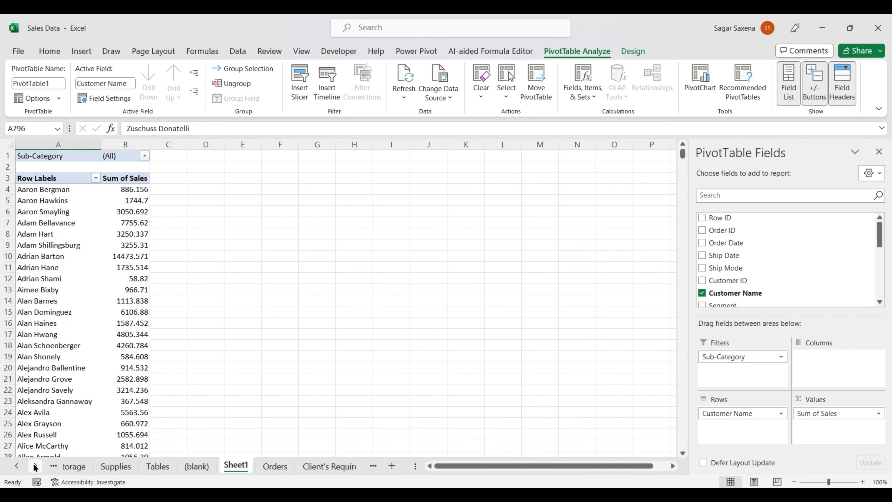
left_click(245, 466)
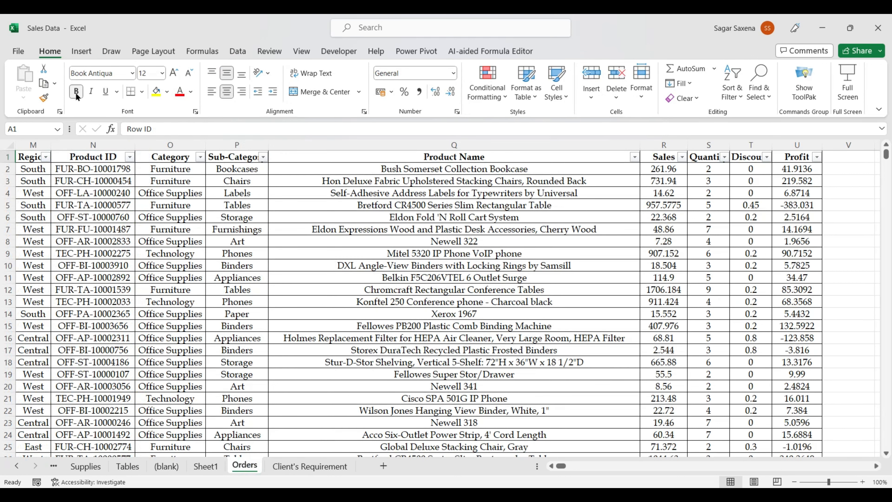
left_click(310, 466)
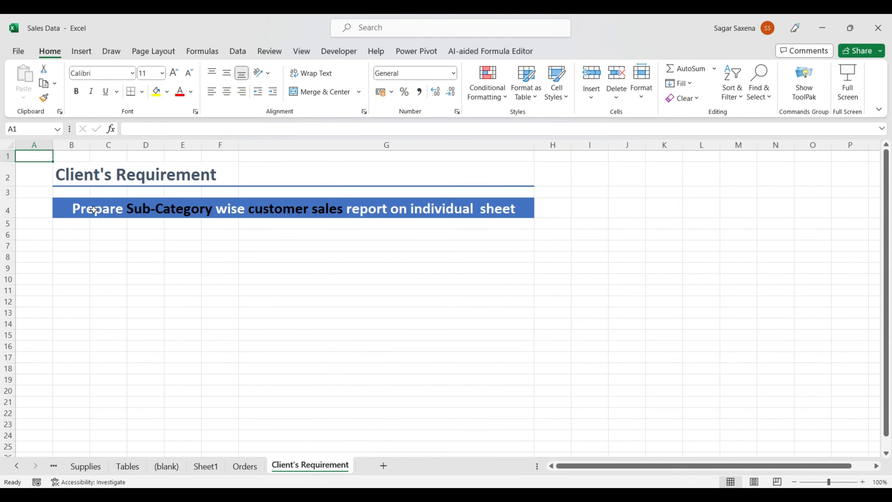
left_click(83, 207)
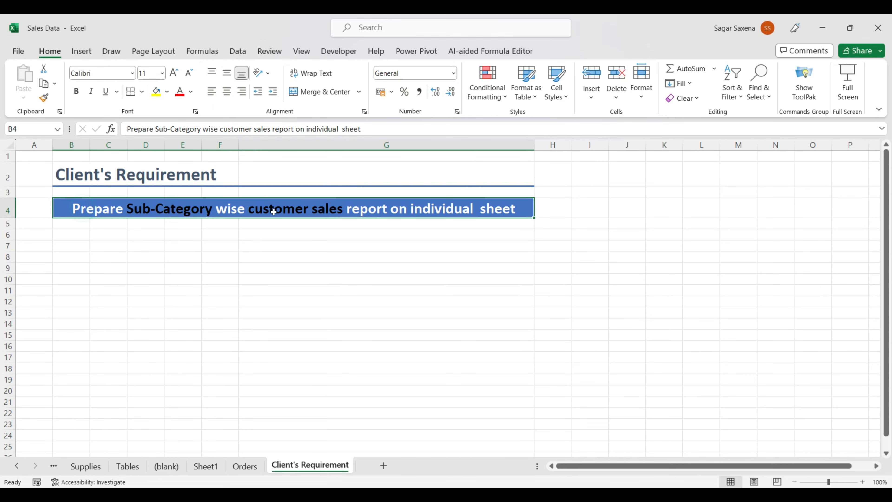
Step: Return to the first sub-category sheet, Accessories, and review its list of customer sales
left_click(16, 465)
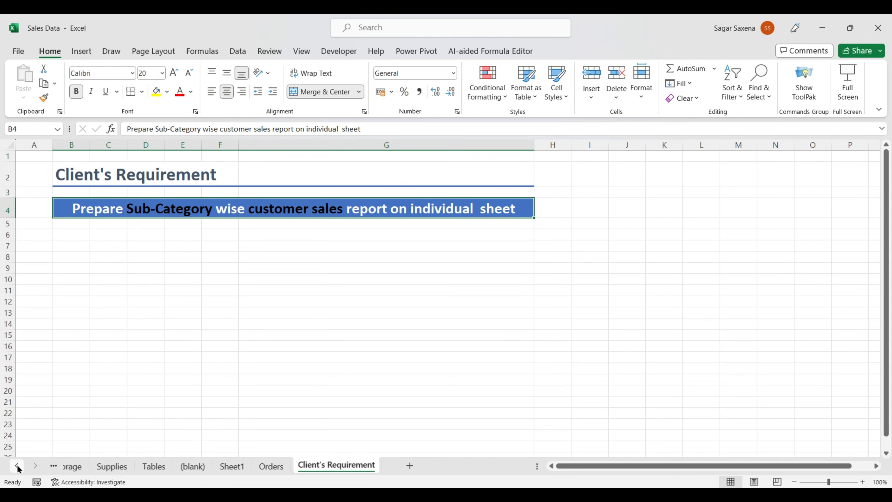
left_click(17, 465)
left_click(17, 466)
left_click(17, 466)
left_click(16, 465)
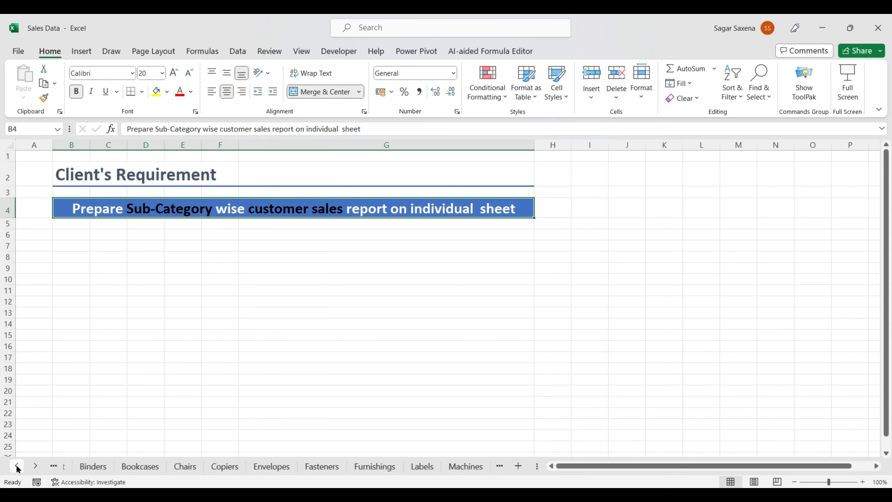
left_click(16, 466)
left_click(104, 466)
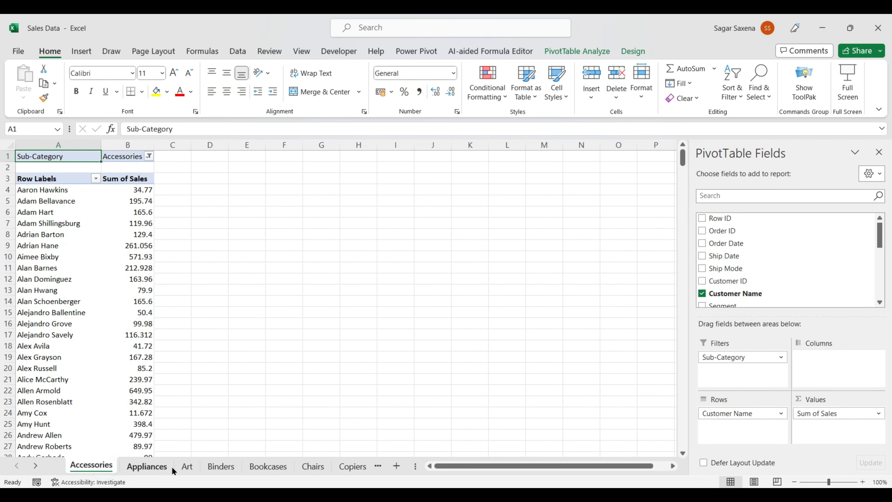
scroll(90, 356, "down", 15)
scroll(90, 356, "down", 20)
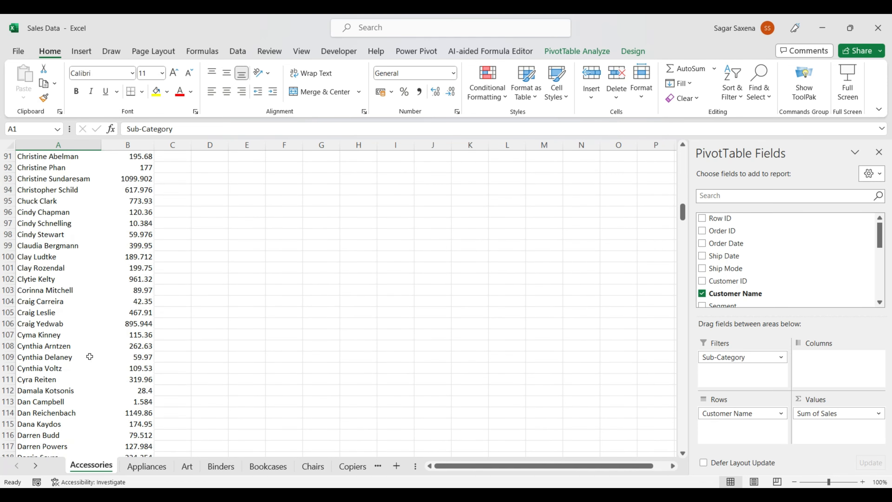
left_click_drag(682, 230, 638, 158)
Step: Add the Customer ID field as columns in the Appliances sheet's PivotTable and look over the resulting layout
left_click(146, 466)
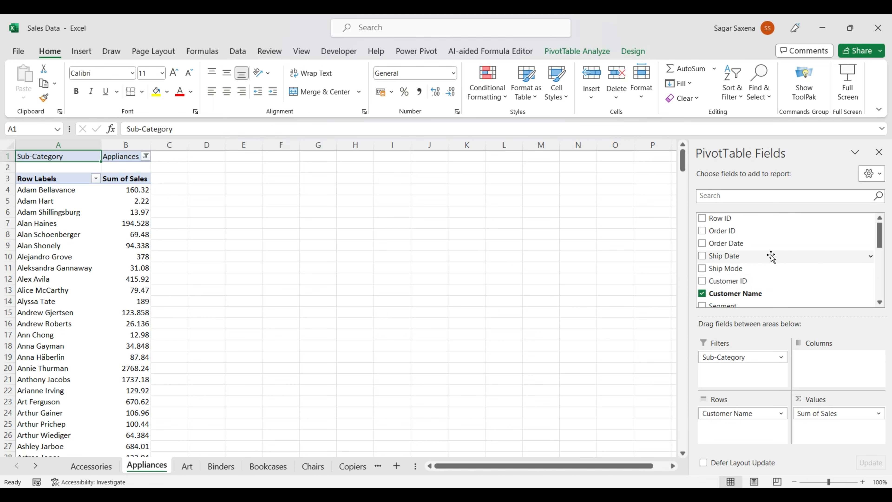
scroll(771, 256, "down", 3)
scroll(765, 264, "up", 2)
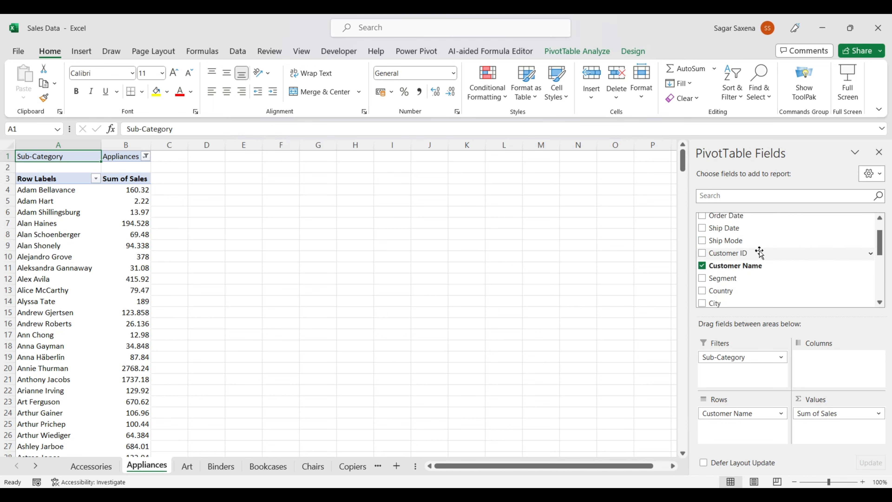
left_click(741, 253)
left_click_drag(742, 253, 844, 368)
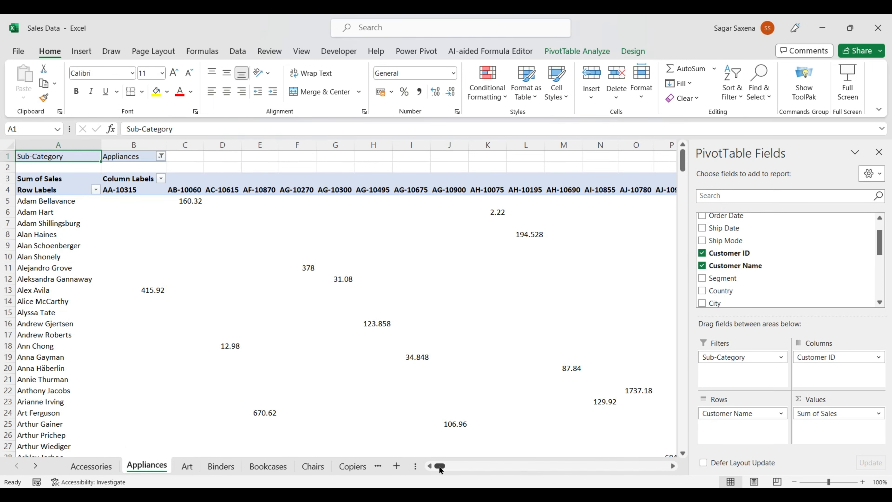
left_click_drag(440, 466, 406, 471)
Step: Move Customer ID from the columns to the rows beneath Customer Name, review the layout, and remove Customer Name from the PivotTable
left_click_drag(820, 363, 737, 442)
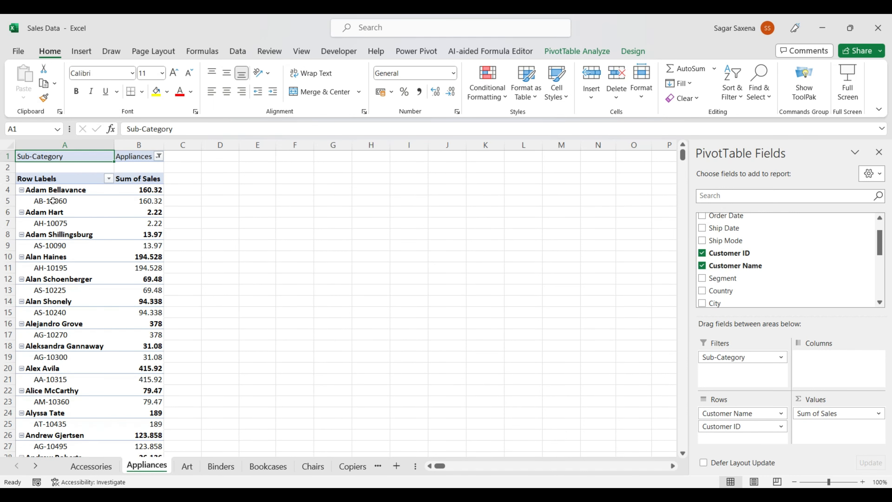
scroll(53, 200, "down", 6)
scroll(76, 358, "up", 6)
left_click(702, 265)
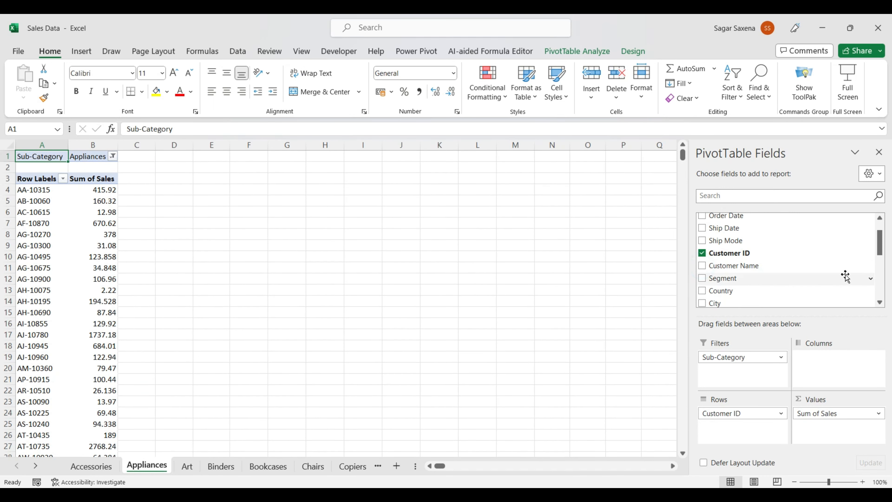
Step: Add the Country and City fields to the Appliances PivotTable as row levels under Customer ID
scroll(843, 277, "down", 2)
left_click(702, 263)
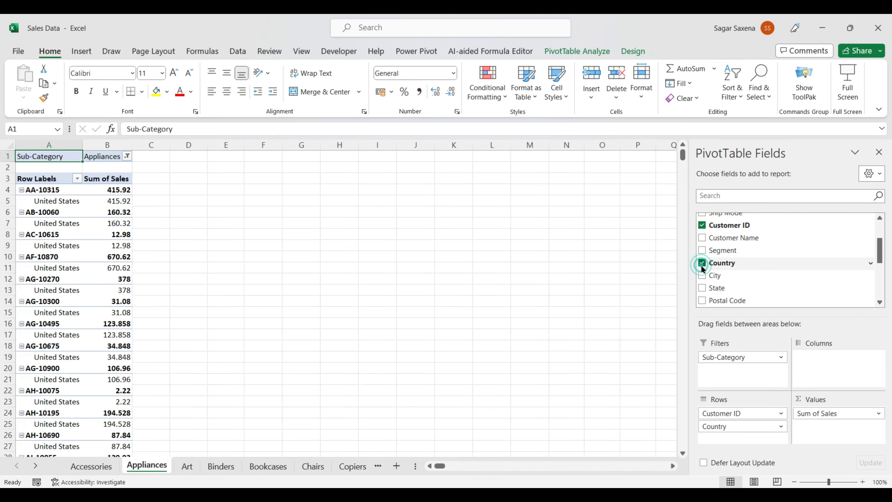
left_click(701, 276)
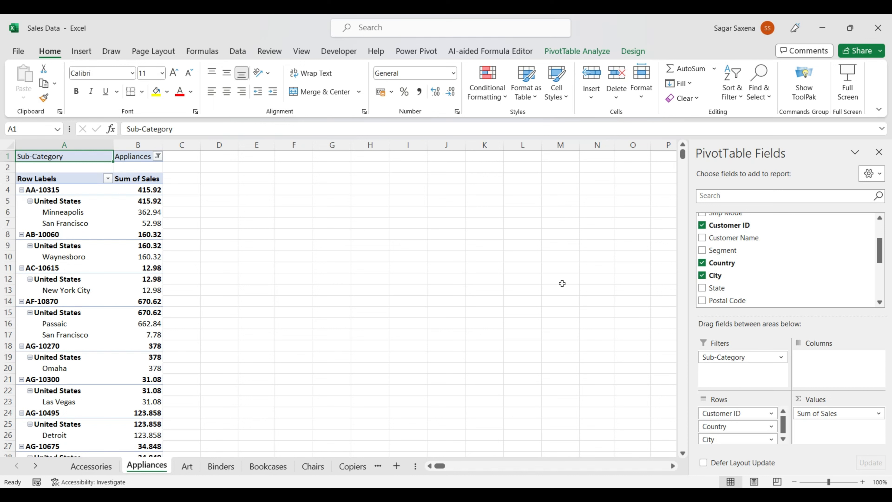
Step: Remove Country and City from the Appliances PivotTable and replace Customer ID with Customer Name in the rows
scroll(741, 279, "up", 4)
scroll(720, 281, "down", 2)
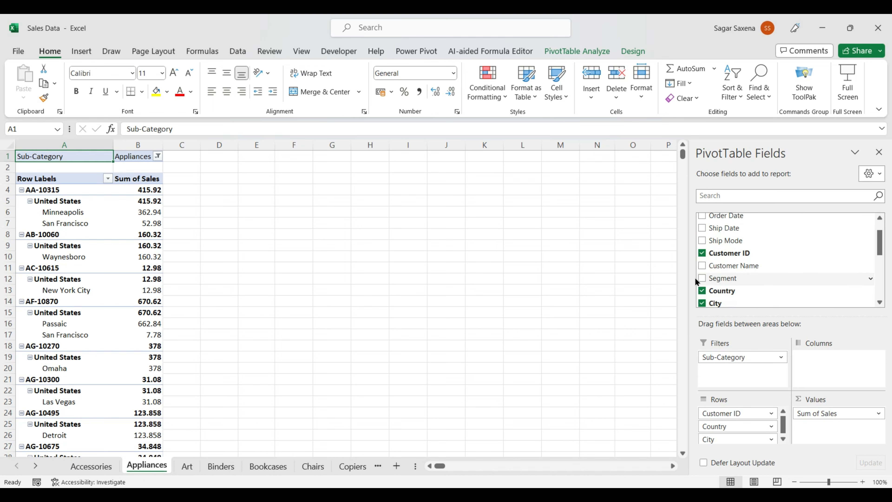
scroll(750, 276, "down", 3)
scroll(751, 279, "up", 3)
scroll(751, 279, "down", 2)
left_click(702, 263)
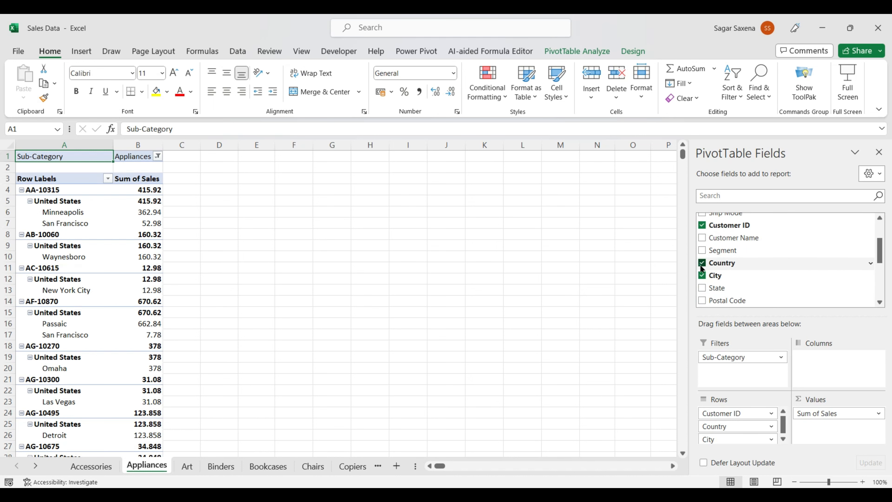
left_click(701, 275)
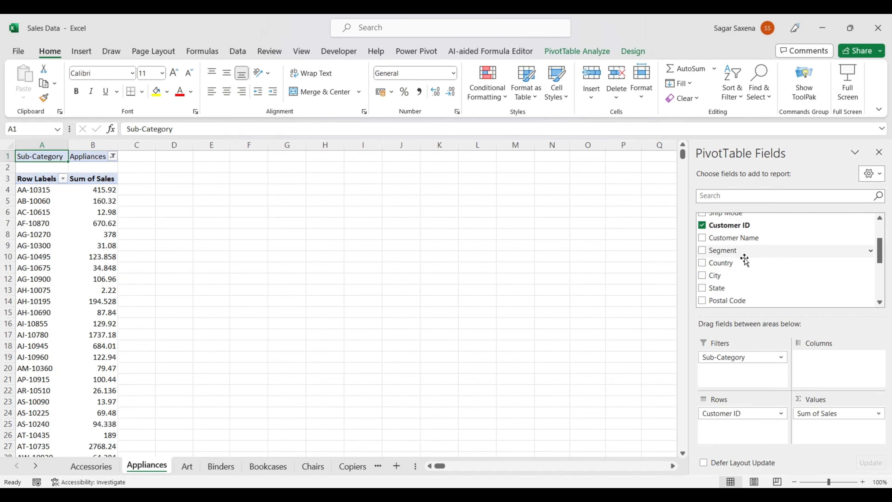
left_click(702, 237)
left_click(702, 225)
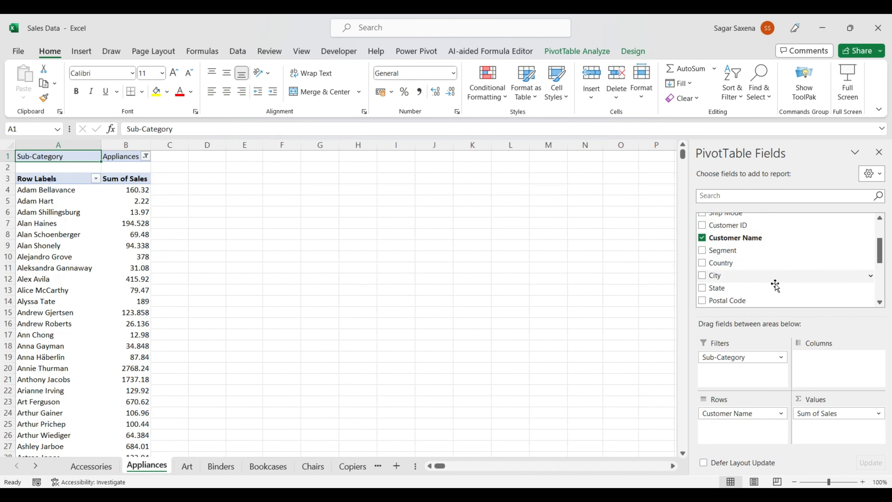